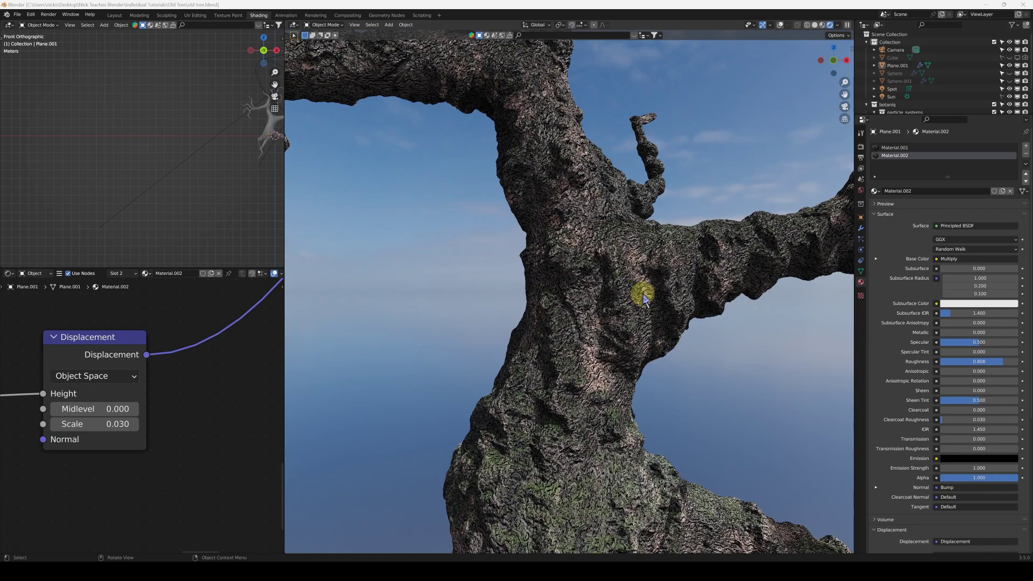
{"action": "mouse_move", "coordinate": [613, 299]}
{"action": "middle_mouse_down"}
{"action": "mouse_move", "coordinate": [684, 309]}
{"action": "mouse_move", "coordinate": [604, 300]}
{"action": "middle_mouse_up"}
{"action": "scroll", "coordinate": [604, 300], "scroll_direction": "up", "scroll_amount": 5}
{"action": "middle_click_drag", "start_coordinate": [674, 311], "coordinate": [588, 230]}
{"action": "scroll", "coordinate": [631, 250], "scroll_direction": "down", "scroll_amount": 5}
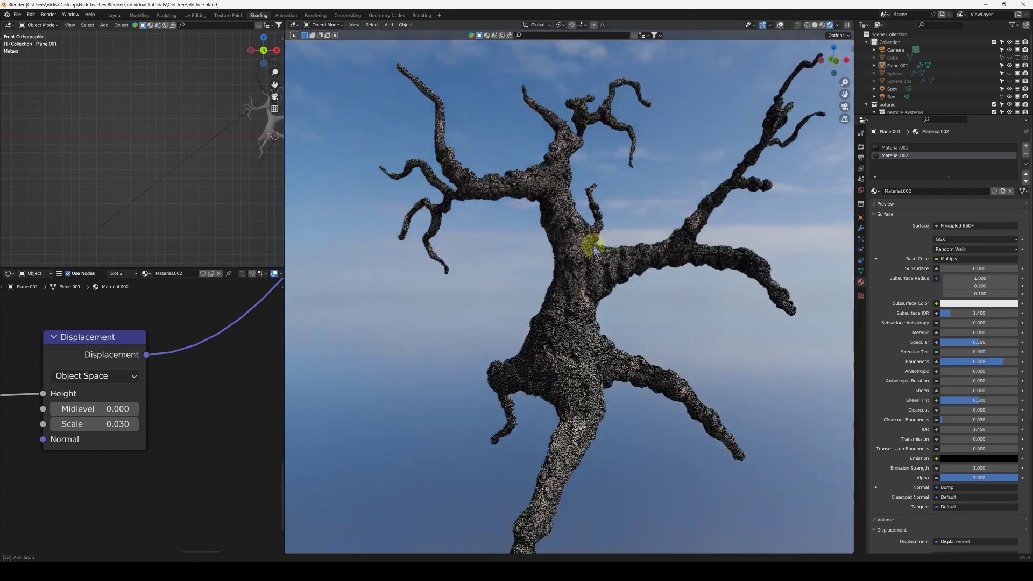
Start a new scene file in place of the finished tree file
{"action": "left_click", "coordinate": [18, 15]}
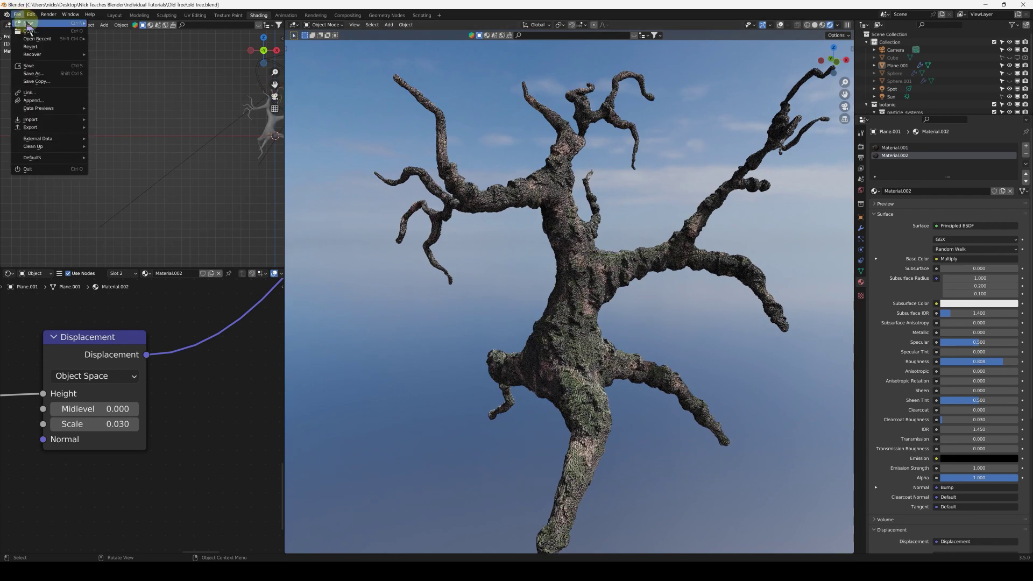
{"action": "mouse_move", "coordinate": [33, 23]}
{"action": "left_click", "coordinate": [141, 24]}
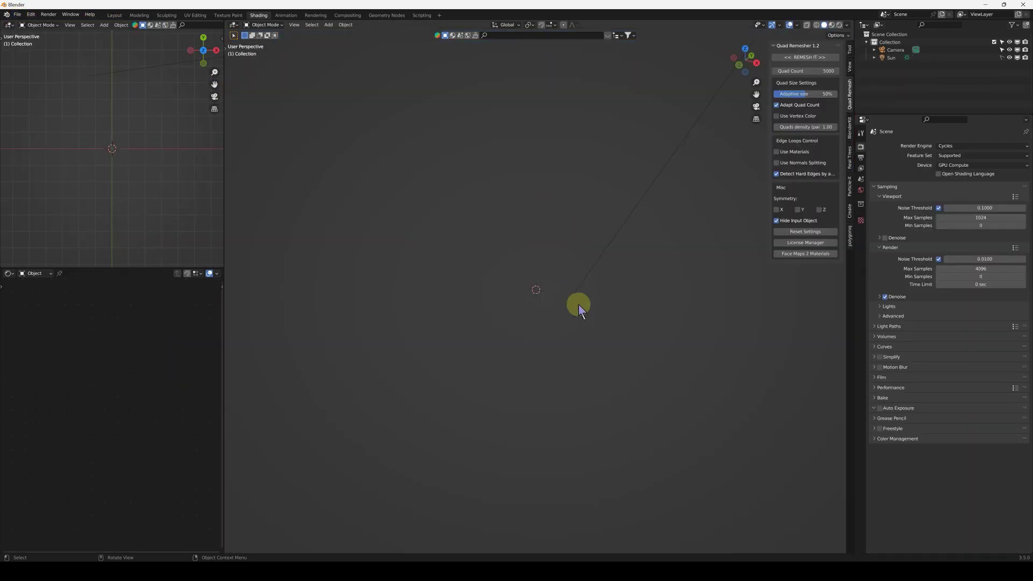
Show the floor grid and the X, Y and Z axes in the viewport overlays, and hide the viewport's sidebar
{"action": "left_click", "coordinate": [797, 25]}
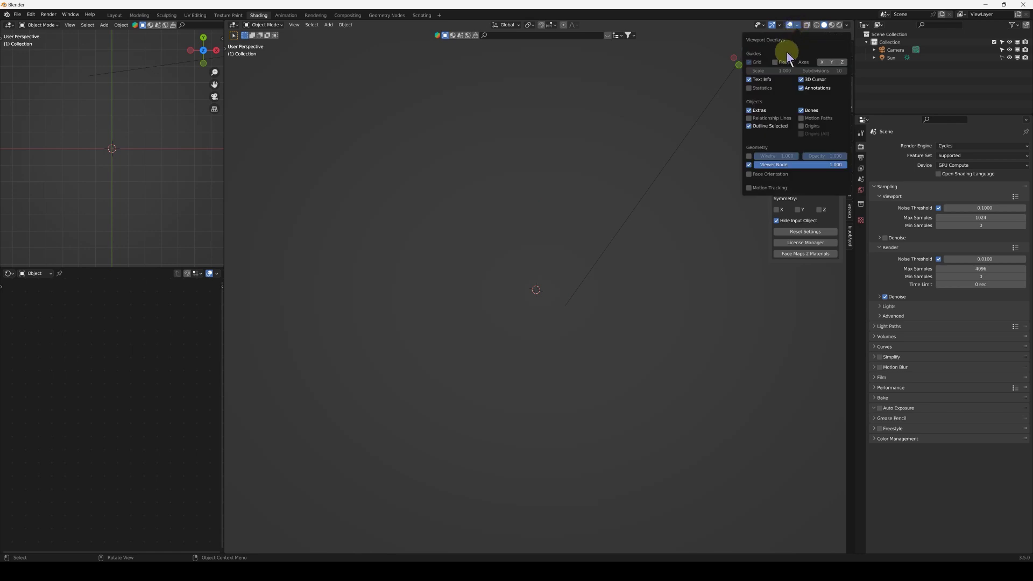
{"action": "left_click", "coordinate": [774, 62]}
{"action": "left_click_drag", "start_coordinate": [824, 63], "coordinate": [841, 62]}
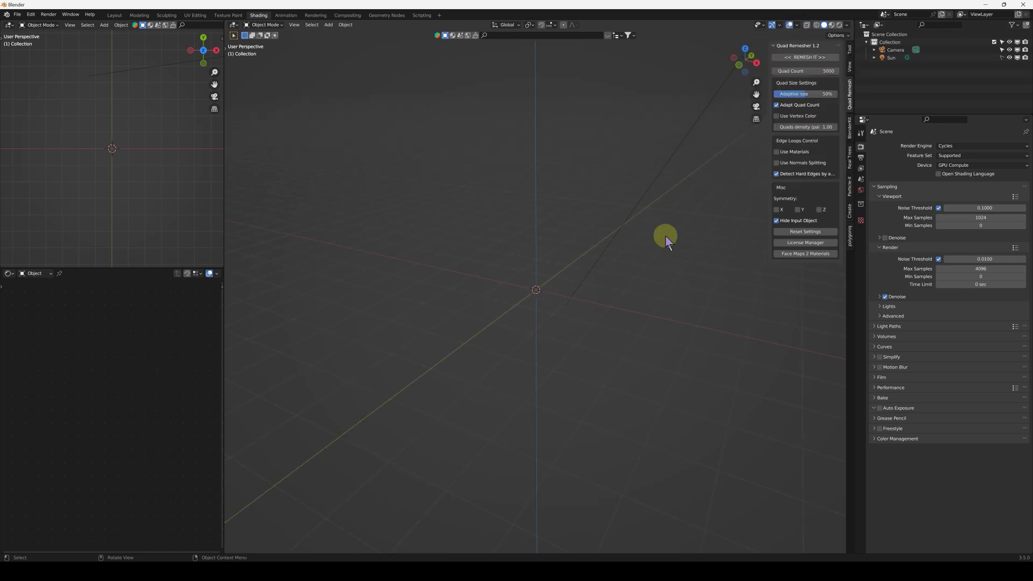
{"action": "middle_click_drag", "start_coordinate": [557, 273], "coordinate": [588, 293]}
{"action": "key", "text": "n"}
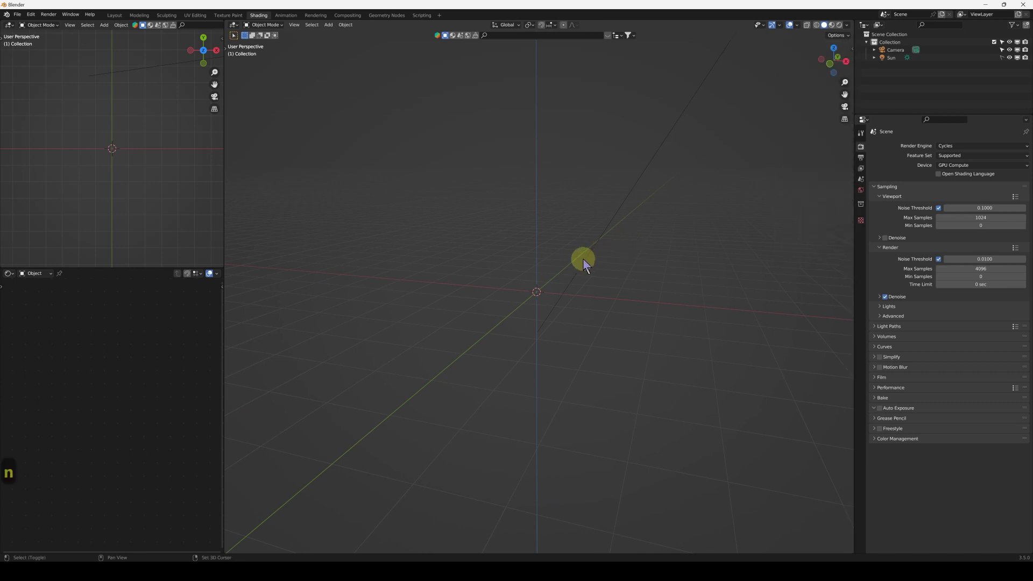
Add a plane mesh at the world origin
{"action": "key", "text": "shift+a"}
{"action": "left_click", "coordinate": [619, 260]}
{"action": "middle_click_drag", "start_coordinate": [622, 220], "coordinate": [615, 325]}
{"action": "scroll", "coordinate": [557, 279], "scroll_direction": "up", "scroll_amount": 3}
Merge all of the plane's vertices at their center in Edit Mode, leaving a single vertex
{"action": "key", "text": "Tab"}
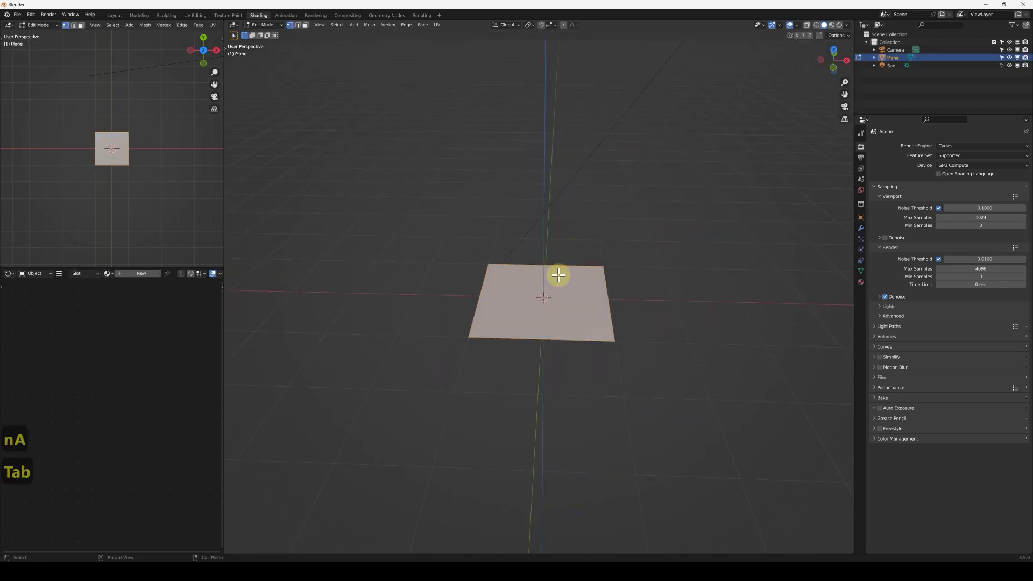
{"action": "left_click", "coordinate": [369, 25]}
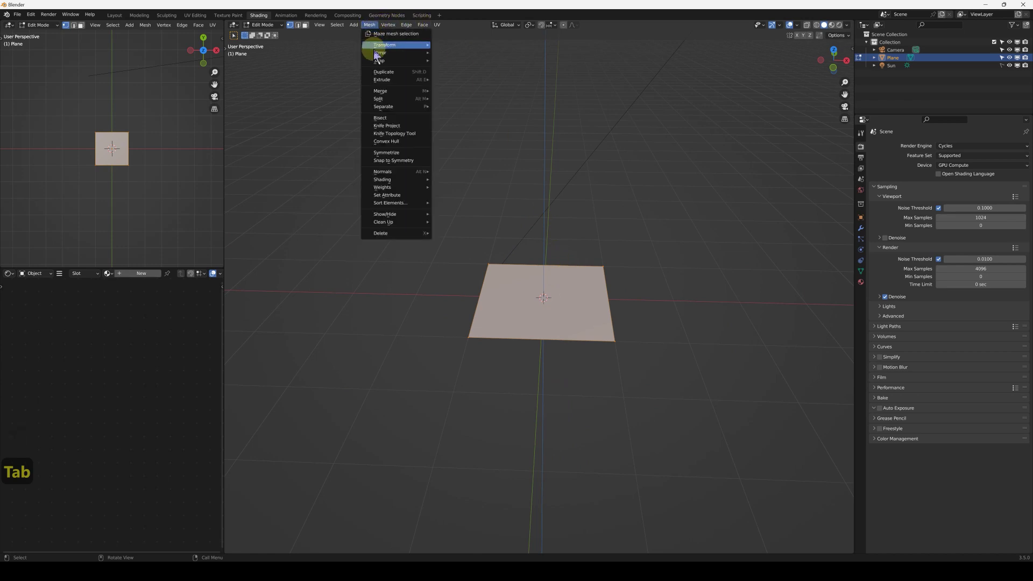
{"action": "mouse_move", "coordinate": [397, 96]}
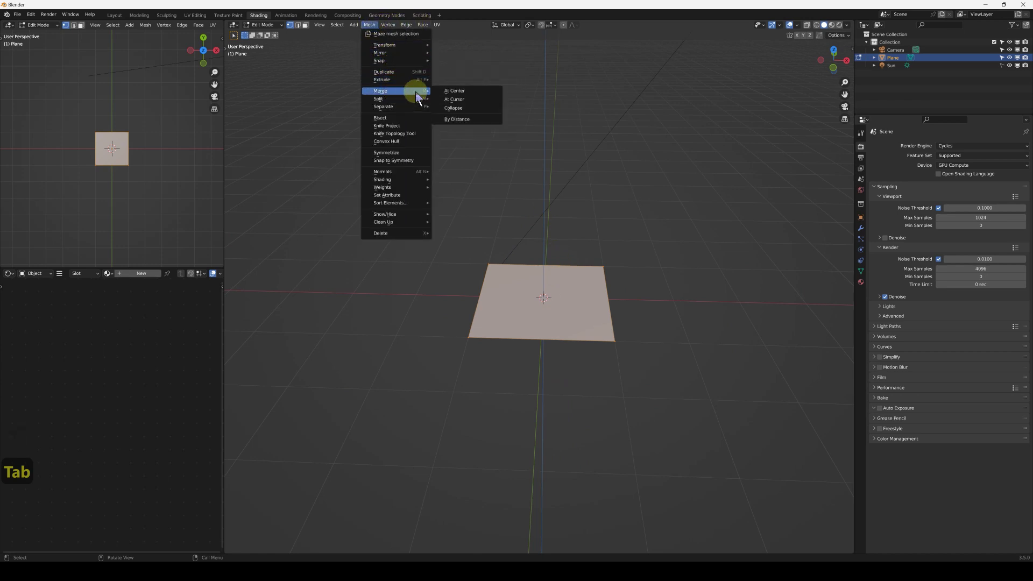
{"action": "left_click", "coordinate": [461, 93]}
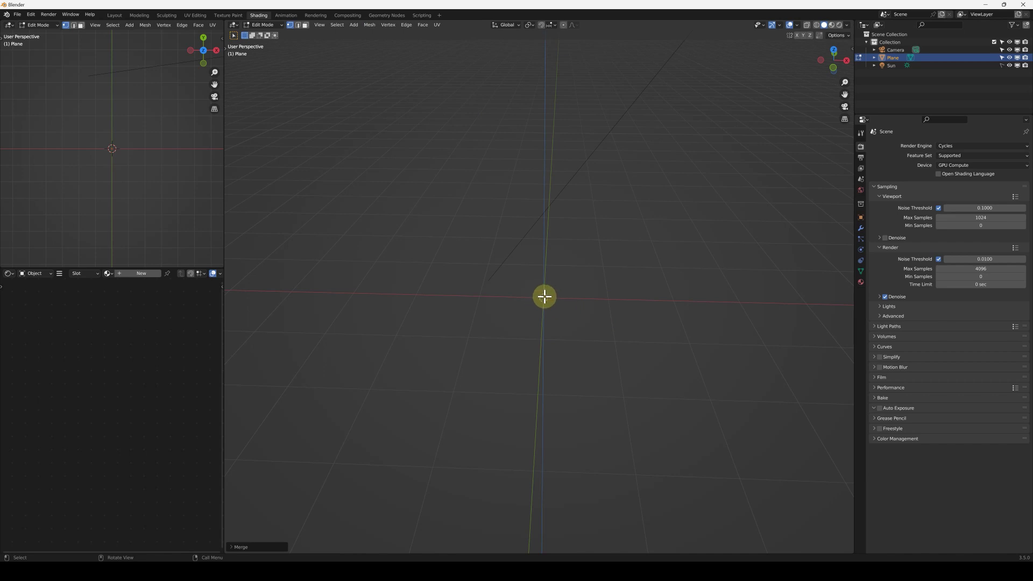
From the front orthographic view, extrude the merged vertex upward into two segments, the second one leaning left
{"action": "key", "text": "1"}
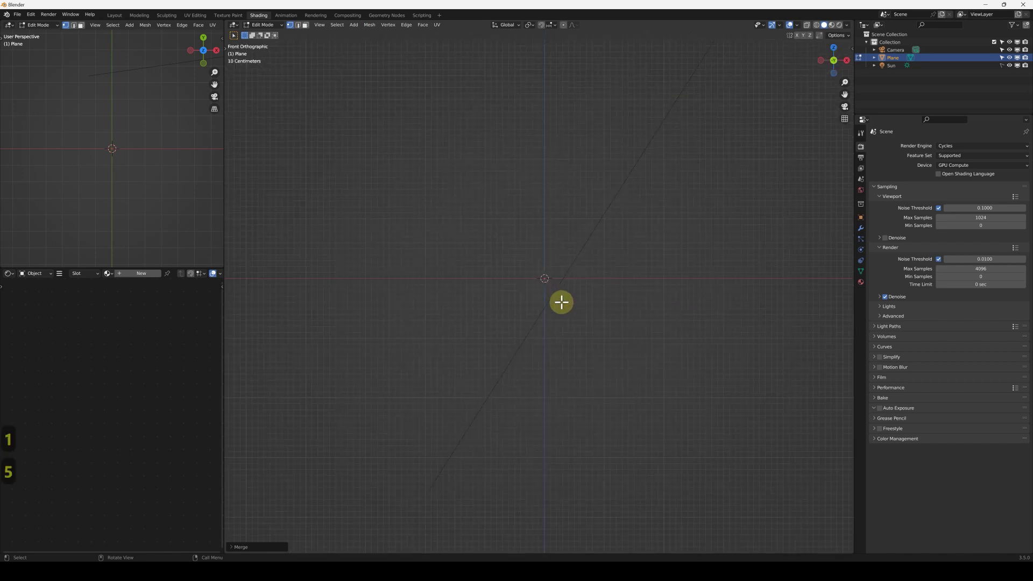
{"action": "scroll", "coordinate": [586, 233], "scroll_direction": "up", "scroll_amount": 1}
{"action": "middle_click_drag", "start_coordinate": [585, 233], "coordinate": [510, 293], "text": "shift"}
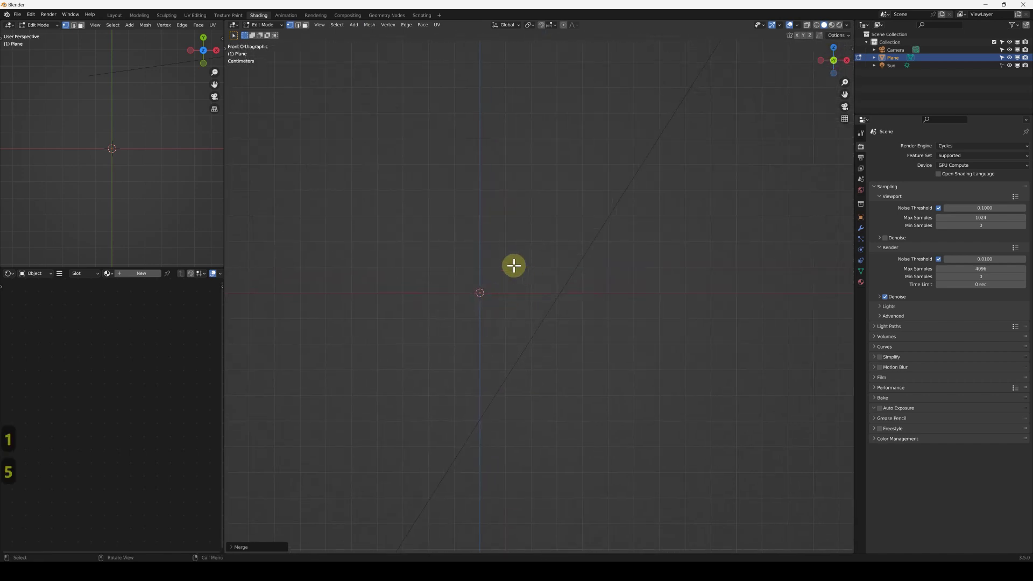
{"action": "left_click_drag", "start_coordinate": [464, 255], "coordinate": [504, 324]}
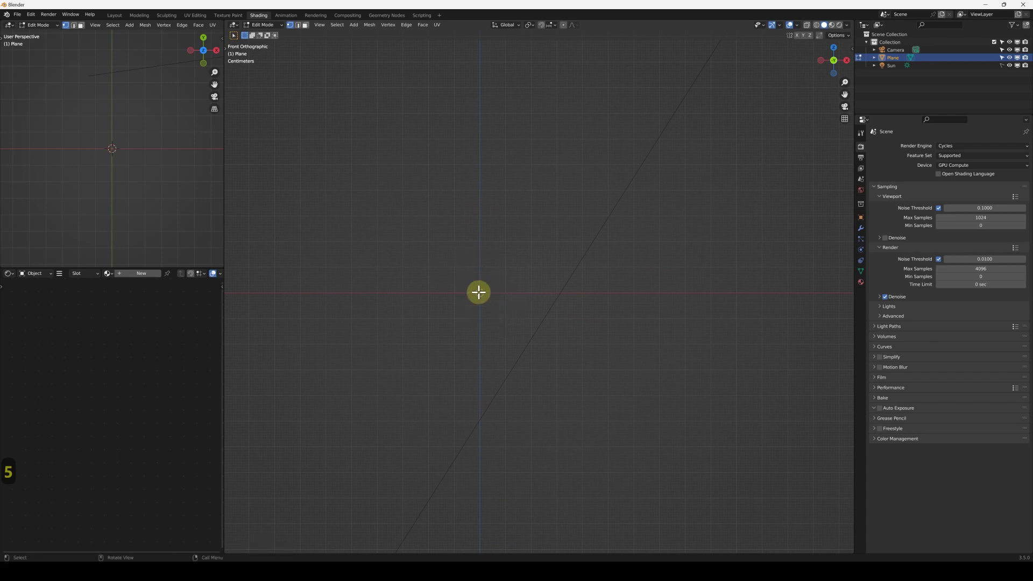
{"action": "key", "text": "e"}
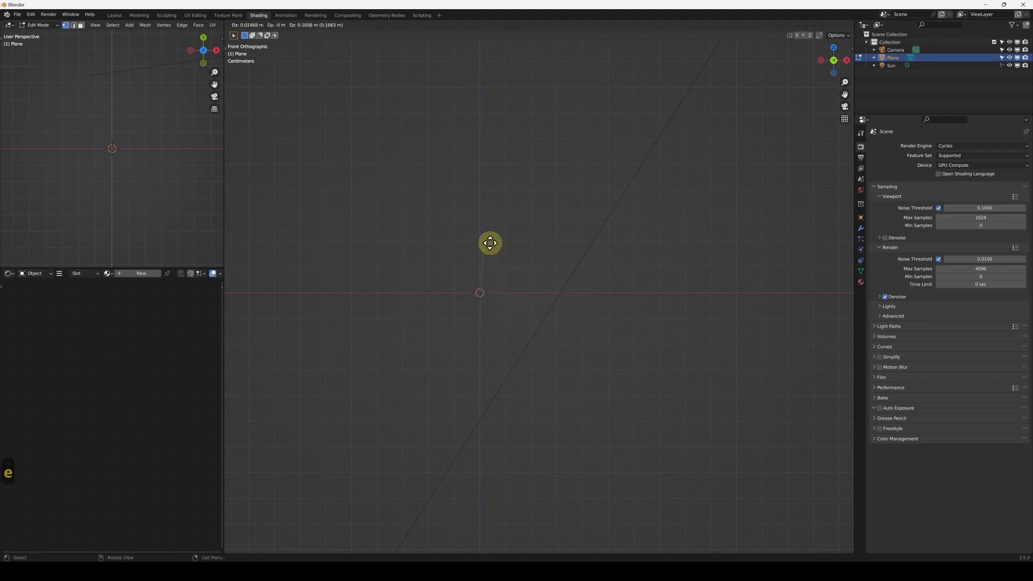
{"action": "left_click", "coordinate": [501, 184]}
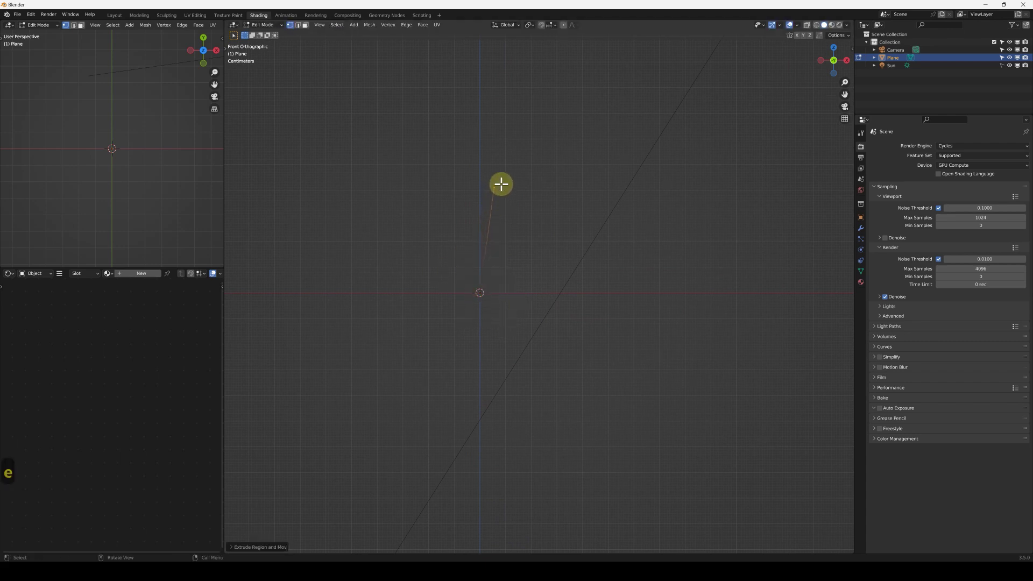
{"action": "middle_click_drag", "start_coordinate": [506, 204], "coordinate": [536, 309], "text": "shift"}
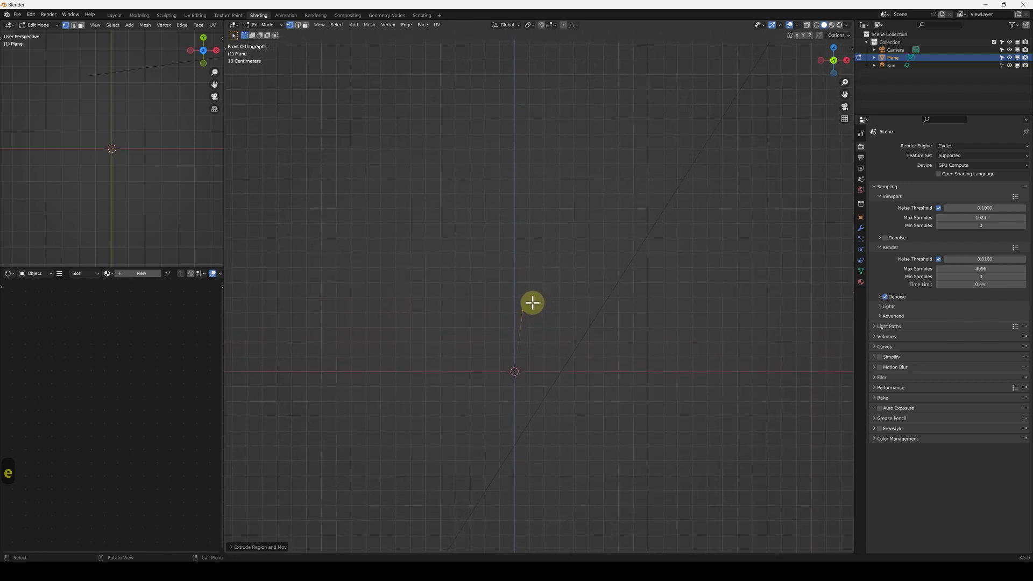
{"action": "key", "text": "e"}
{"action": "left_click", "coordinate": [508, 239]}
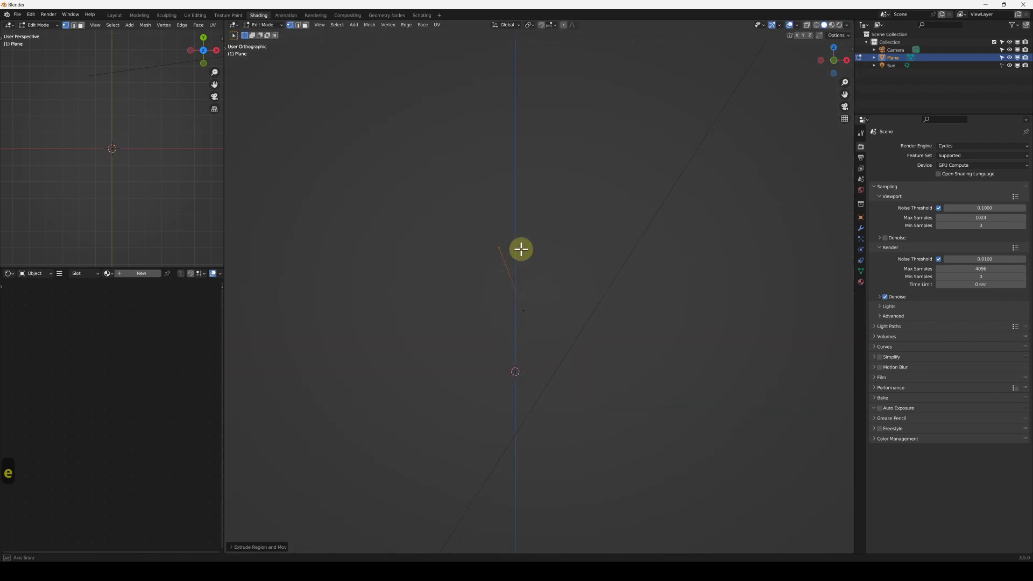
Extrude seven more segments upward from the tip in perspective, varying the viewing angle so the trunk line winds in three dimensions
{"action": "middle_click_drag", "start_coordinate": [523, 239], "coordinate": [543, 237]}
{"action": "key", "text": "e"}
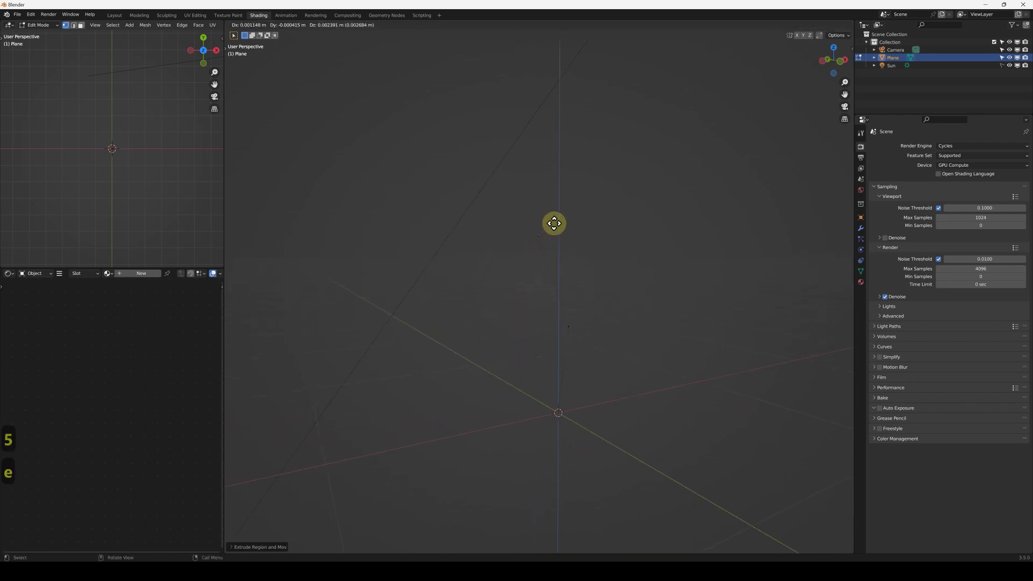
{"action": "left_click", "coordinate": [569, 199]}
{"action": "middle_click_drag", "start_coordinate": [569, 204], "coordinate": [597, 210]}
{"action": "key", "text": "e"}
{"action": "left_click", "coordinate": [583, 192]}
{"action": "key", "text": "e"}
{"action": "left_click", "coordinate": [594, 188]}
{"action": "middle_click_drag", "start_coordinate": [595, 188], "coordinate": [530, 187]}
{"action": "key", "text": "e"}
{"action": "left_click", "coordinate": [588, 155]}
{"action": "middle_click_drag", "start_coordinate": [580, 150], "coordinate": [570, 207]}
{"action": "key", "text": "e"}
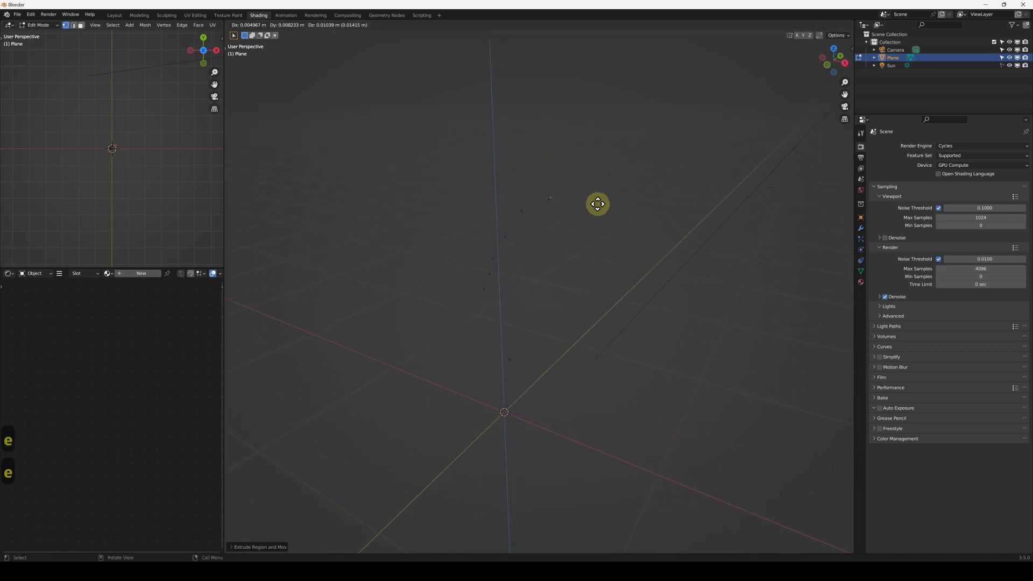
{"action": "left_click", "coordinate": [614, 183]}
{"action": "key", "text": "e"}
{"action": "left_click", "coordinate": [616, 139]}
{"action": "key", "text": "e"}
{"action": "left_click", "coordinate": [595, 88]}
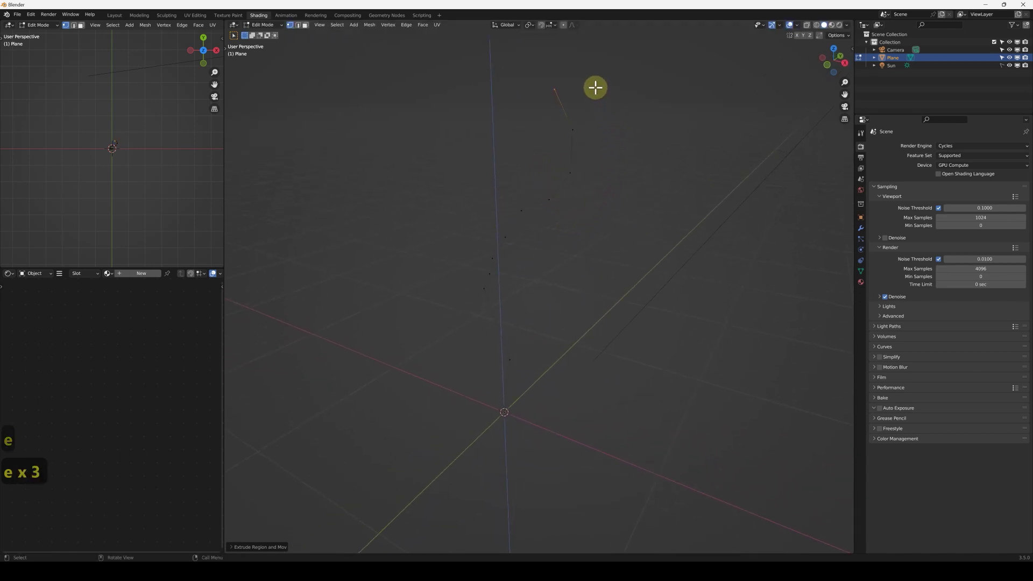
Extrude five further segments to bend the upper trunk line back with a hooked tip, and return to Object Mode
{"action": "middle_click_drag", "start_coordinate": [543, 125], "coordinate": [521, 147]}
{"action": "key", "text": "e"}
{"action": "left_click", "coordinate": [484, 134]}
{"action": "key", "text": "e"}
{"action": "left_click", "coordinate": [459, 102]}
{"action": "key", "text": "e"}
{"action": "left_click", "coordinate": [435, 73]}
{"action": "middle_click_drag", "start_coordinate": [439, 129], "coordinate": [397, 167], "text": "shift"}
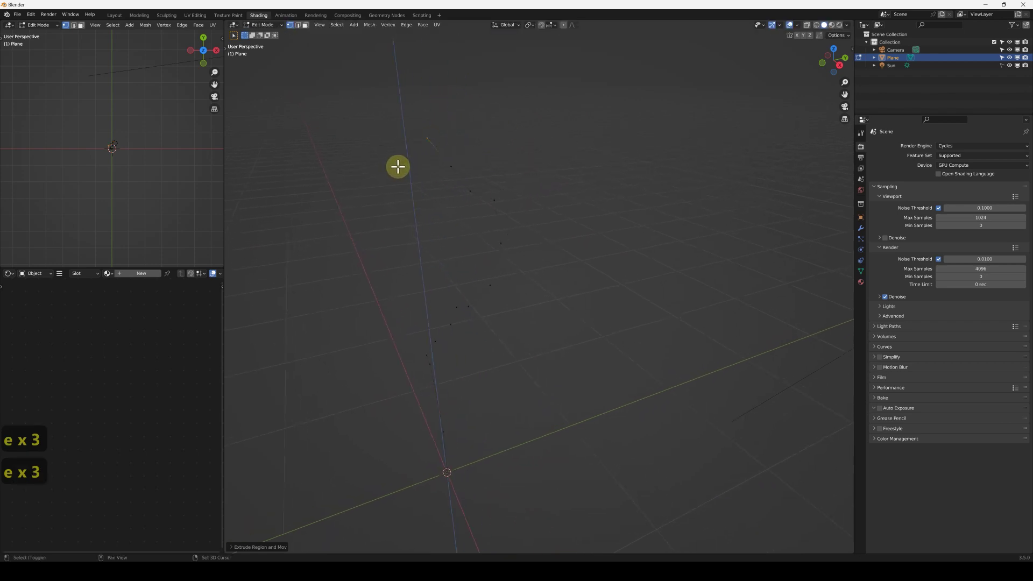
{"action": "key", "text": "e"}
{"action": "left_click", "coordinate": [418, 98]}
{"action": "key", "text": "e"}
{"action": "left_click", "coordinate": [463, 83]}
{"action": "key", "text": "KP_1"}
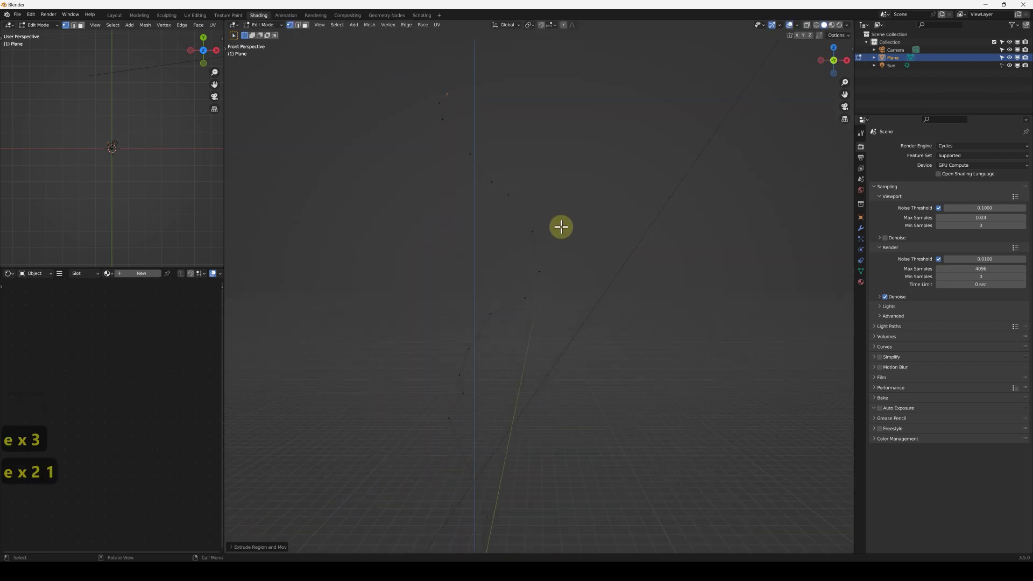
{"action": "key", "text": "KP_1"}
{"action": "middle_click_drag", "start_coordinate": [544, 296], "coordinate": [580, 225], "text": "shift"}
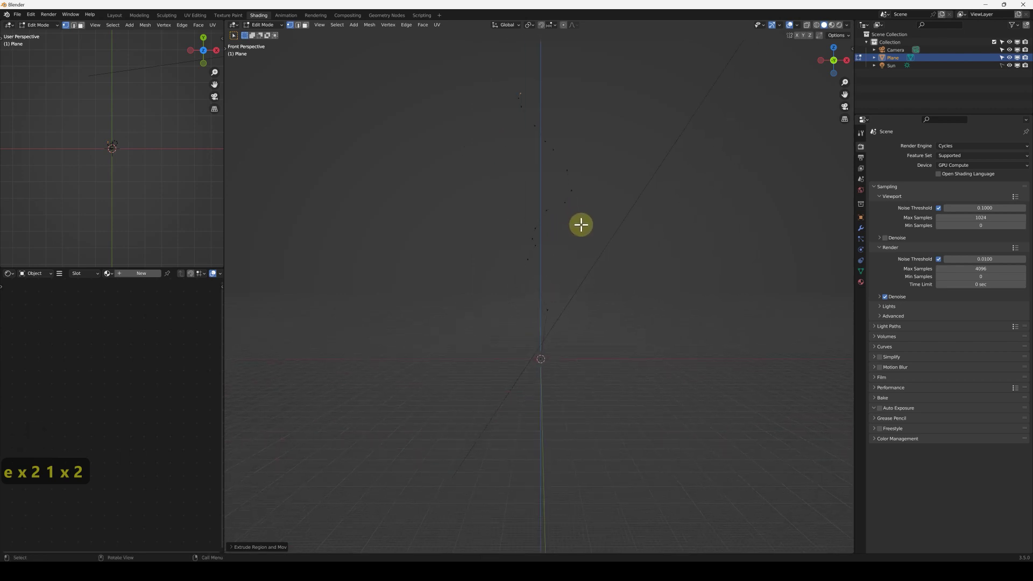
{"action": "key", "text": "Tab"}
Add a Skin modifier to the trunk line
{"action": "middle_click_drag", "start_coordinate": [582, 231], "coordinate": [590, 262]}
{"action": "left_click", "coordinate": [861, 228]}
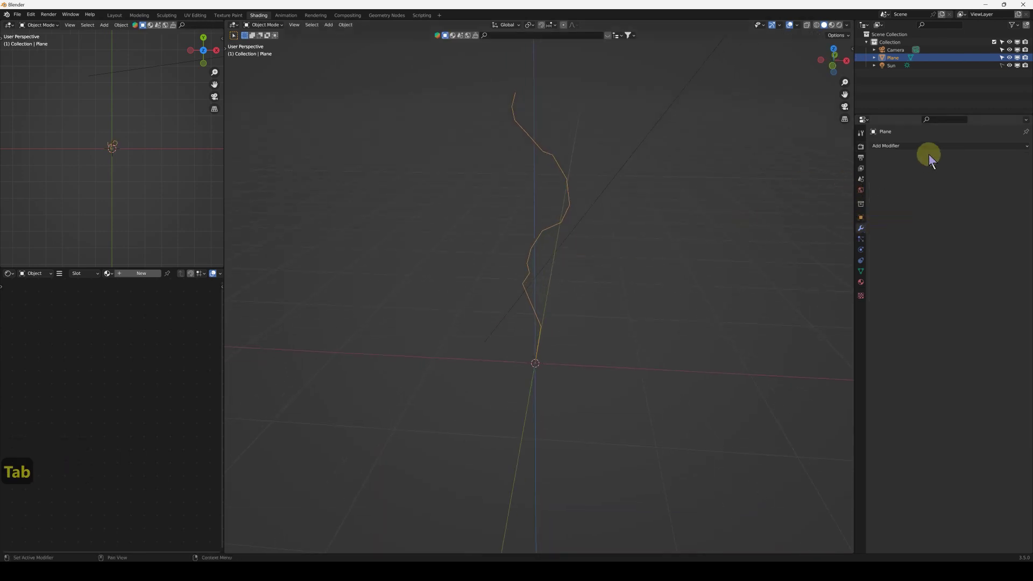
{"action": "left_click", "coordinate": [927, 146]}
{"action": "left_click", "coordinate": [877, 270]}
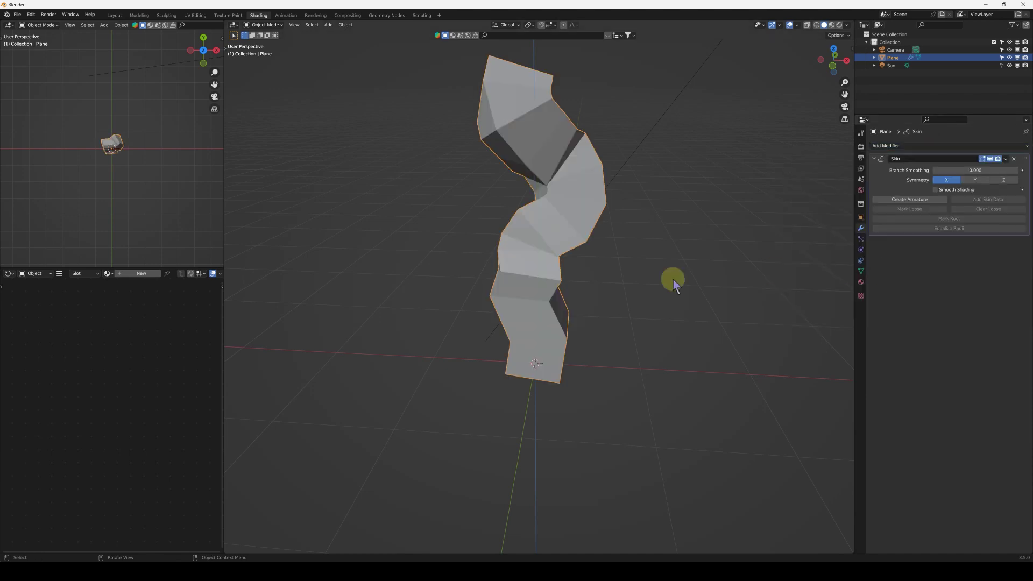
Enable X-ray display in Edit Mode and shrink the skin radius of all vertices to make the whole trunk thinner
{"action": "key", "text": "Tab"}
{"action": "middle_click_drag", "start_coordinate": [560, 198], "coordinate": [533, 184]}
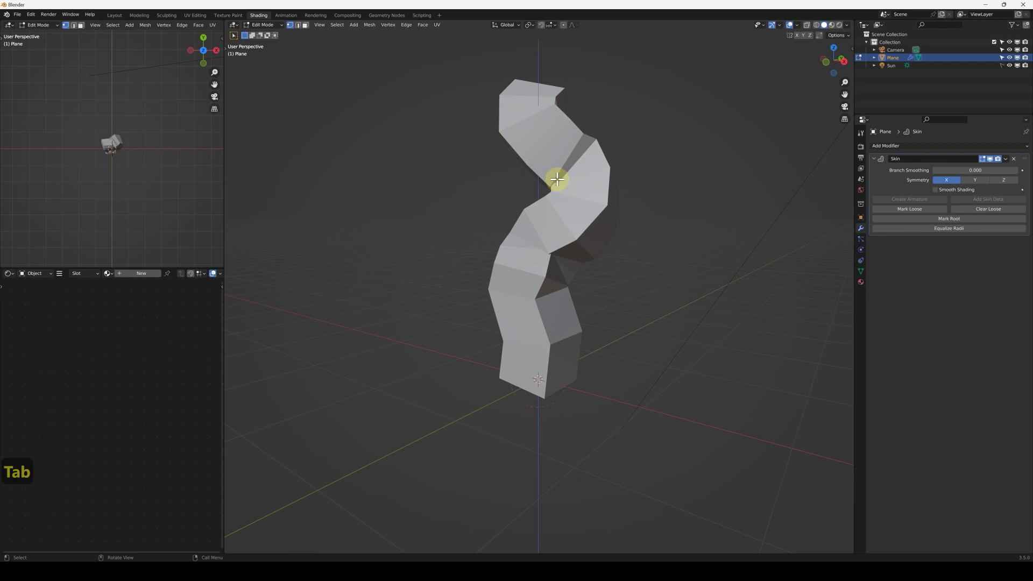
{"action": "left_click", "coordinate": [807, 26]}
{"action": "mouse_move", "coordinate": [579, 239]}
{"action": "middle_mouse_down"}
{"action": "mouse_move", "coordinate": [569, 259]}
{"action": "mouse_move", "coordinate": [570, 225]}
{"action": "middle_mouse_up"}
{"action": "key", "text": "a"}
{"action": "key", "text": "s"}
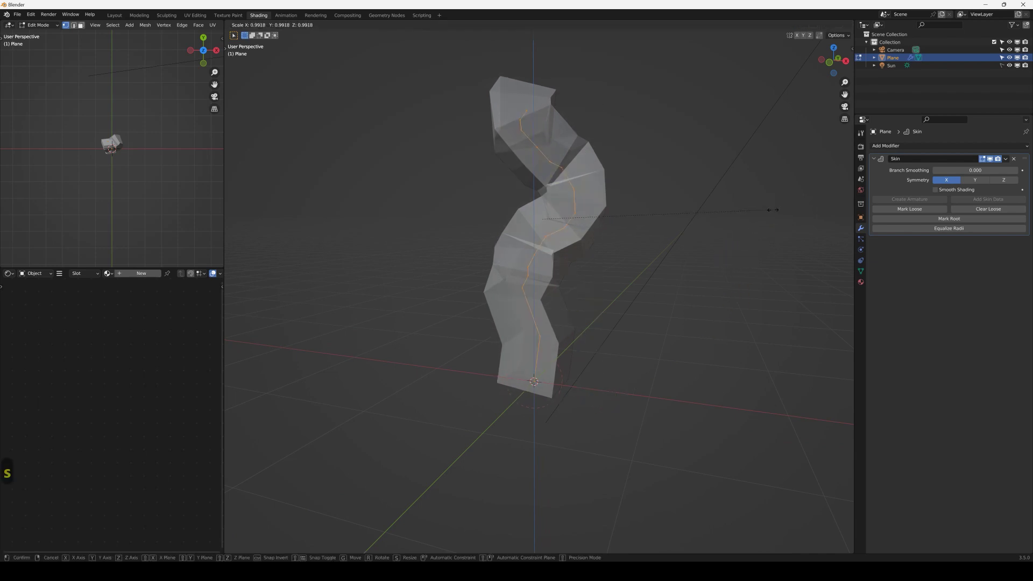
{"action": "right_click", "coordinate": [759, 230]}
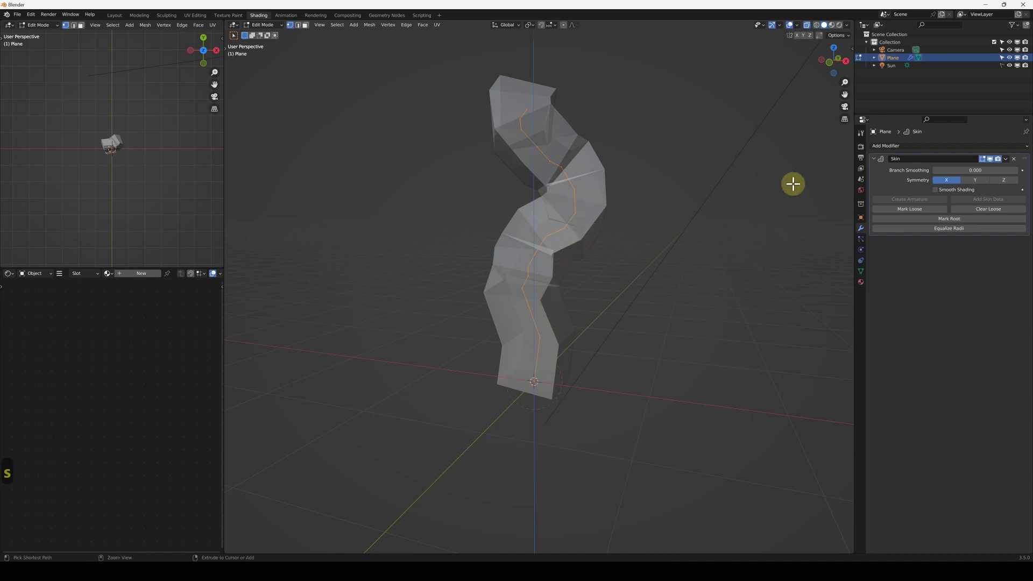
{"action": "key", "text": "ctrl+a"}
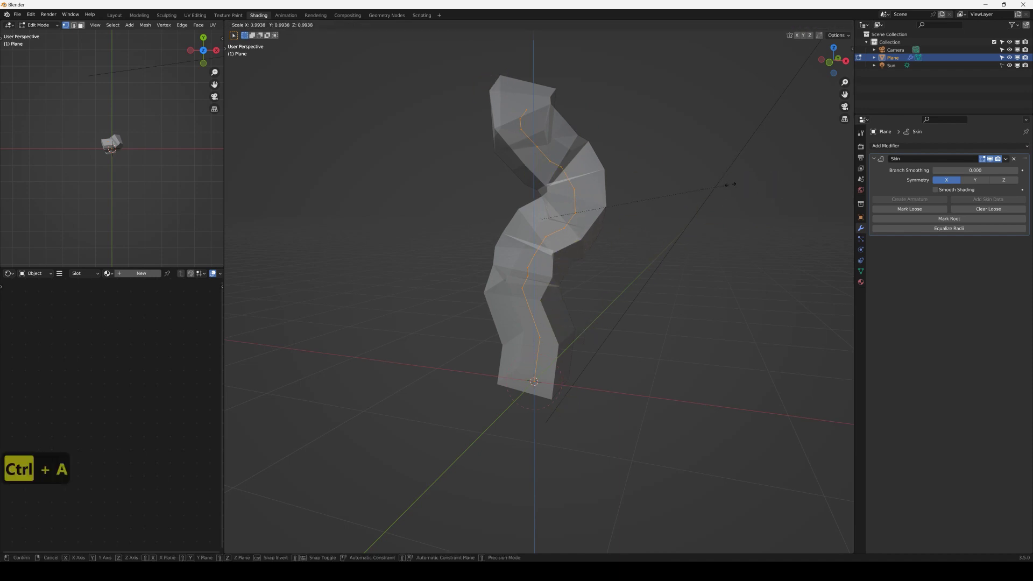
{"action": "left_click", "coordinate": [636, 207]}
Taper the trunk by shrinking the skin radius at its top vertex with smooth proportional editing, and return to Object Mode
{"action": "left_click", "coordinate": [540, 104]}
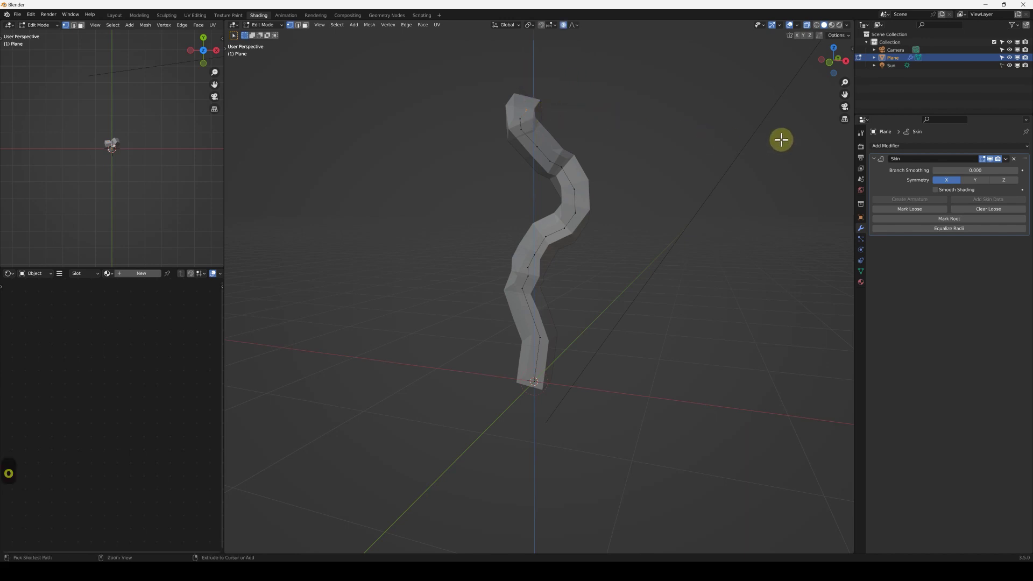
{"action": "key", "text": "ctrl+a"}
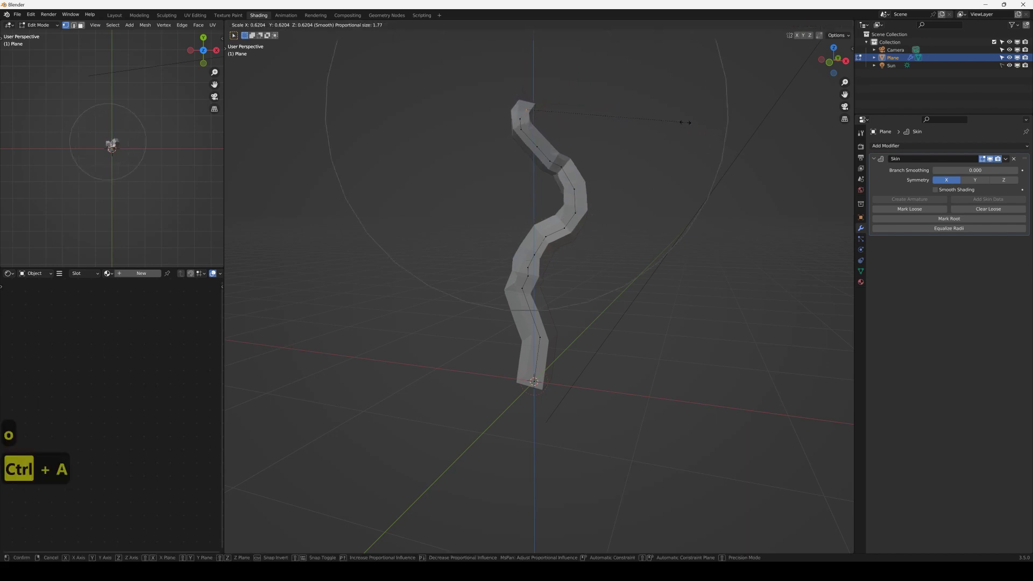
{"action": "left_click", "coordinate": [555, 110]}
{"action": "key", "text": "Tab"}
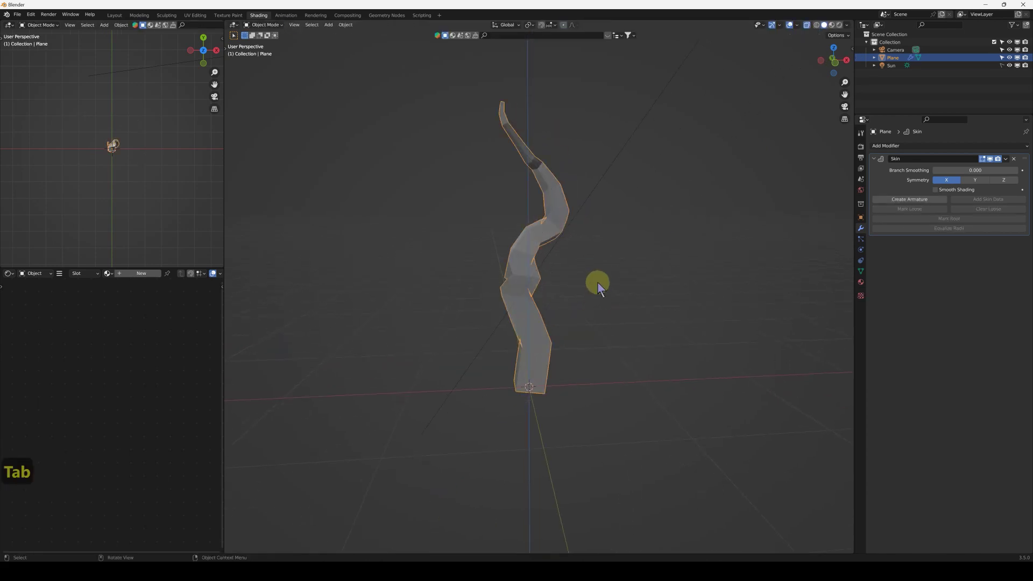
Start a side branch in front view by extruding two segments from a mid-trunk vertex, running left and upward
{"action": "key", "text": "1"}
{"action": "middle_click_drag", "start_coordinate": [531, 259], "coordinate": [564, 236]}
{"action": "key", "text": "1"}
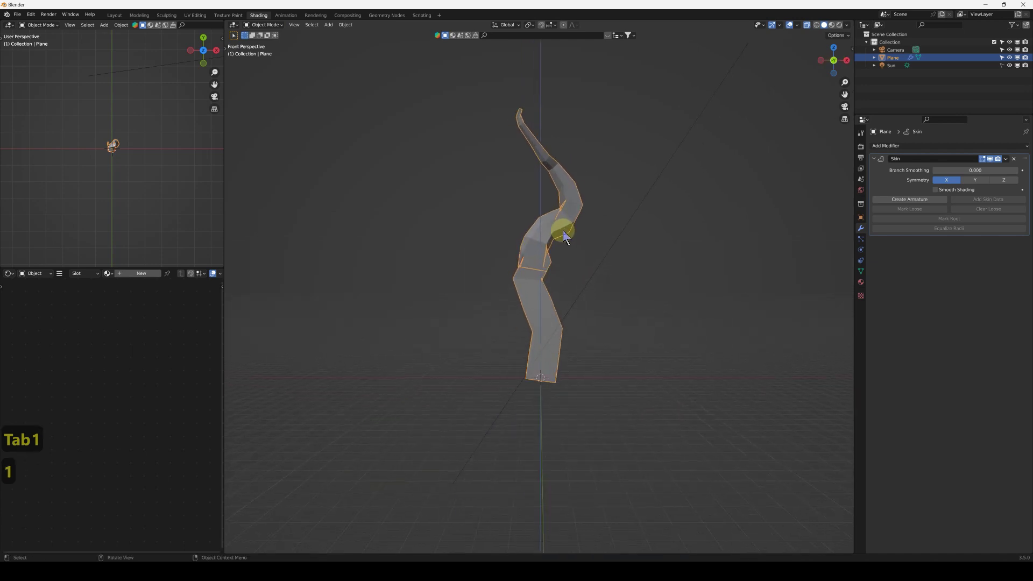
{"action": "key", "text": "Tab"}
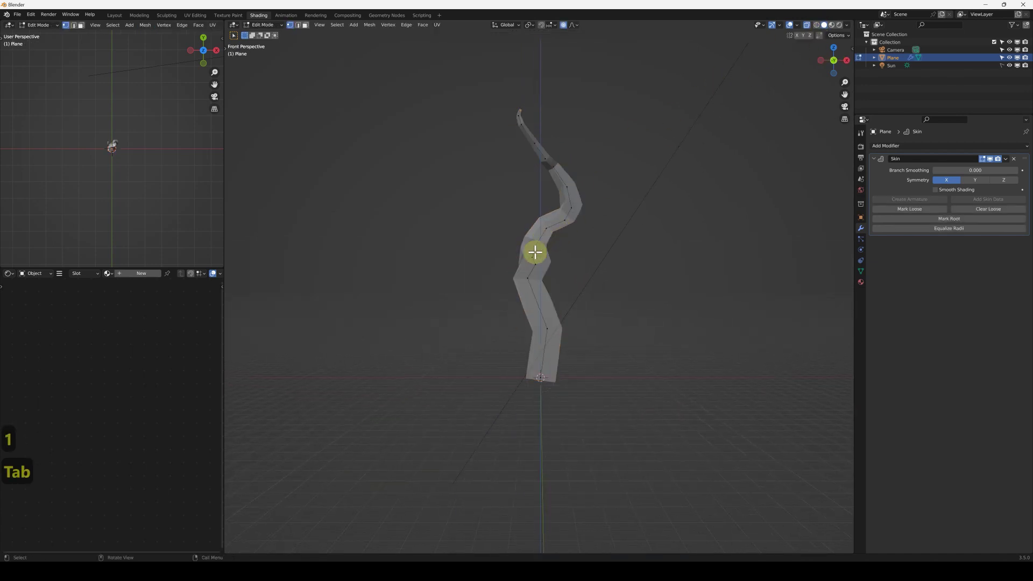
{"action": "key", "text": "e"}
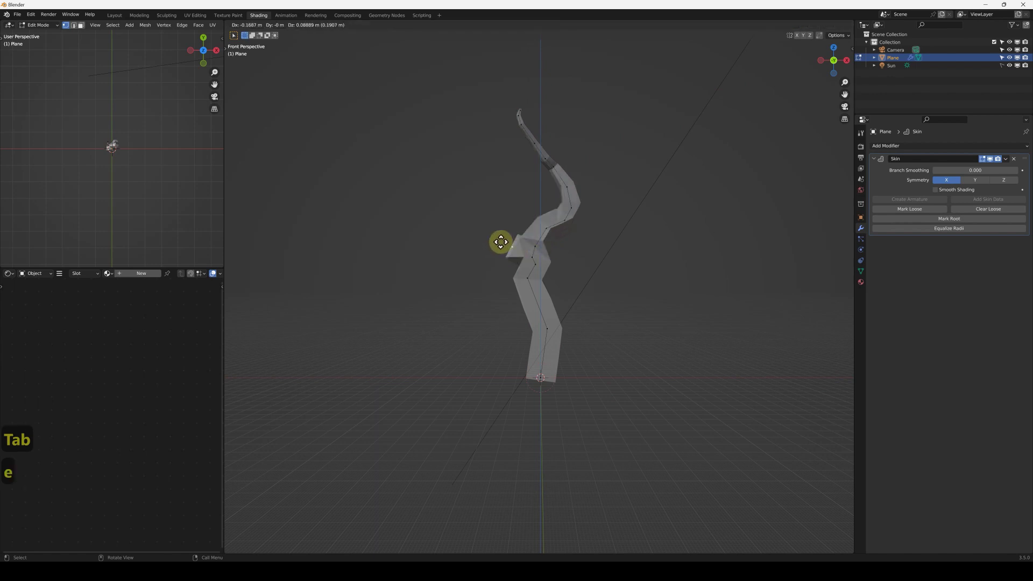
{"action": "left_click", "coordinate": [470, 237]}
{"action": "key", "text": "e"}
{"action": "left_click", "coordinate": [460, 206]}
Continue the left branch from an orbited view with seven more extruded segments that rise, arch over and curve slightly up at the tip
{"action": "middle_click_drag", "start_coordinate": [459, 206], "coordinate": [535, 221]}
{"action": "key", "text": "e"}
{"action": "left_click", "coordinate": [459, 203]}
{"action": "key", "text": "e"}
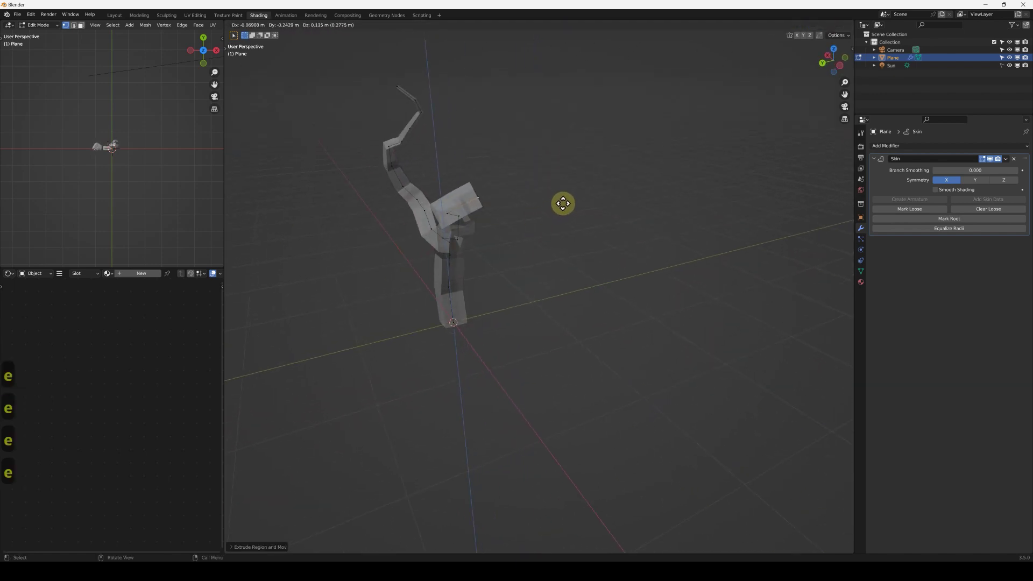
{"action": "left_click", "coordinate": [554, 191]}
{"action": "key", "text": "e"}
{"action": "left_click", "coordinate": [586, 164]}
{"action": "key", "text": "e"}
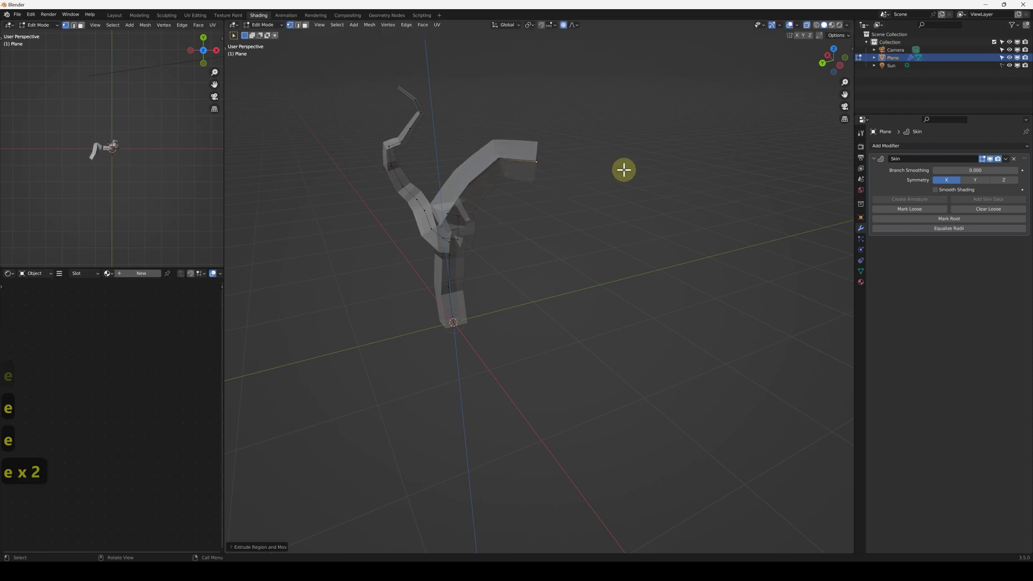
{"action": "left_click", "coordinate": [624, 170]}
{"action": "key", "text": "e"}
{"action": "left_click", "coordinate": [665, 194]}
{"action": "key", "text": "e"}
{"action": "left_click", "coordinate": [699, 203]}
{"action": "key", "text": "e"}
{"action": "left_click", "coordinate": [724, 194]}
Taper the left branch by shrinking the skin radius at its tip vertex with smooth proportional editing
{"action": "middle_click_drag", "start_coordinate": [558, 208], "coordinate": [348, 179]}
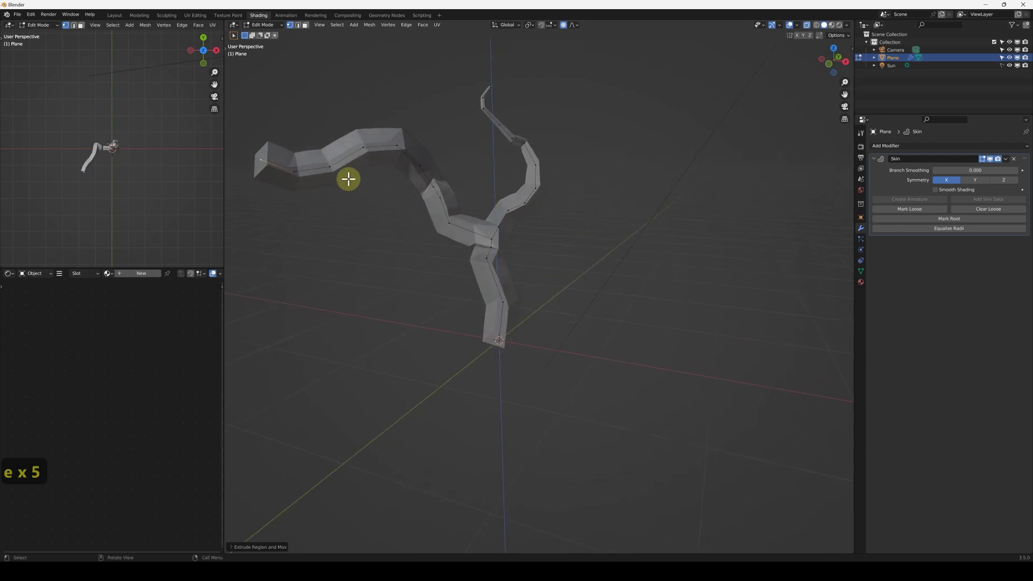
{"action": "left_click", "coordinate": [254, 136]}
{"action": "key", "text": "ctrl+a"}
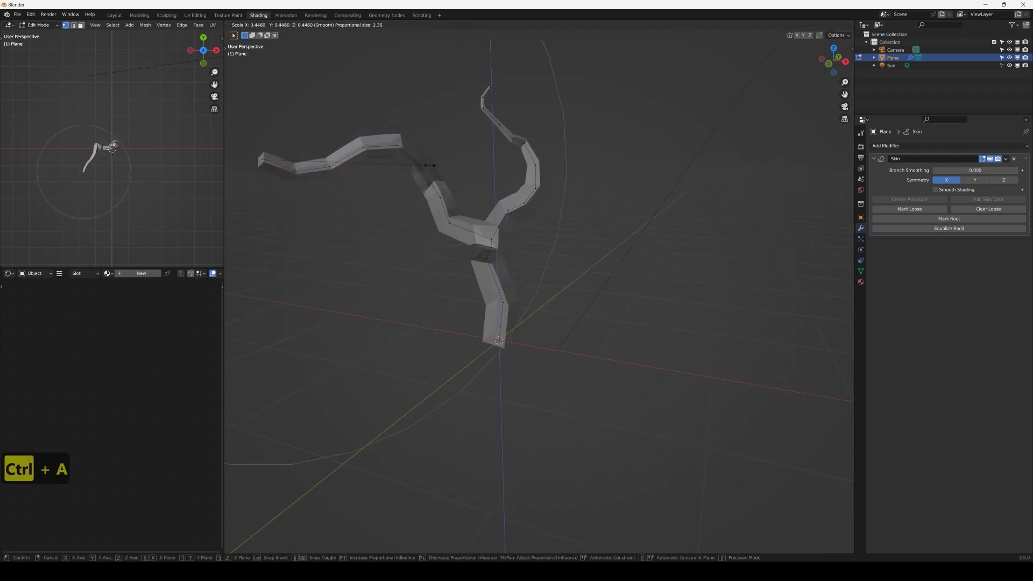
{"action": "left_click", "coordinate": [342, 160]}
Reposition the vertices where the left branch meets the trunk with proportional editing off, and turn off X-ray display
{"action": "middle_click_drag", "start_coordinate": [508, 245], "coordinate": [474, 212]}
{"action": "key", "text": "alt+z"}
{"action": "key", "text": "alt+z"}
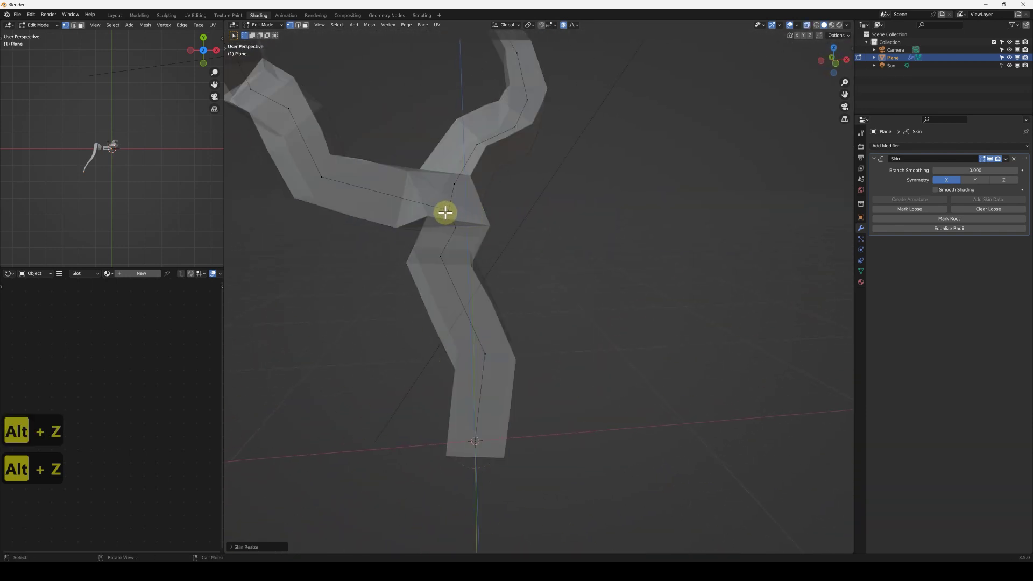
{"action": "key", "text": "g"}
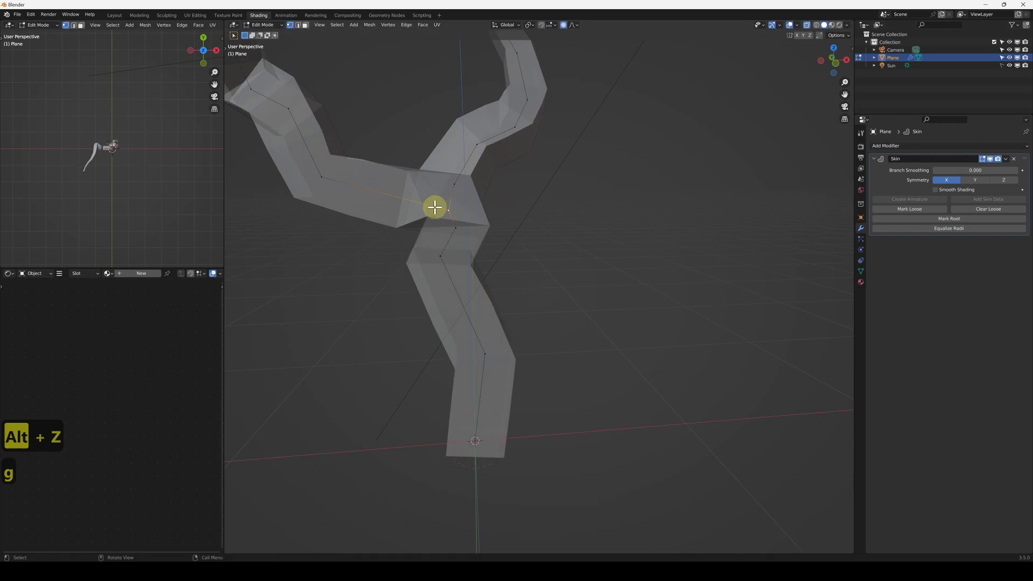
{"action": "key", "text": "o"}
{"action": "key", "text": "g"}
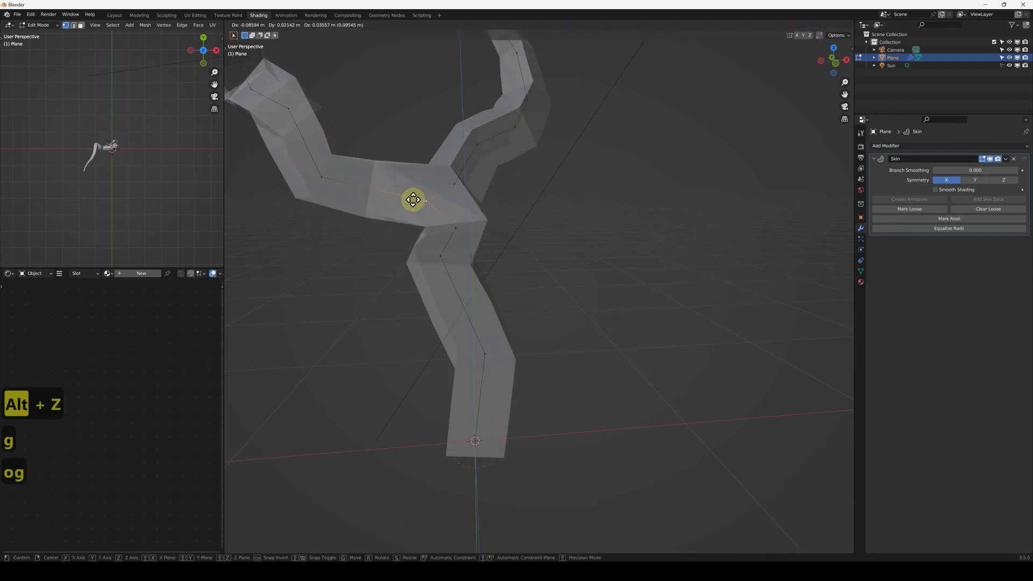
{"action": "left_click", "coordinate": [415, 204]}
{"action": "key", "text": "g"}
{"action": "left_click", "coordinate": [463, 256]}
{"action": "mouse_move", "coordinate": [463, 256]}
{"action": "middle_mouse_down"}
{"action": "mouse_move", "coordinate": [475, 228]}
{"action": "mouse_move", "coordinate": [599, 221]}
{"action": "mouse_move", "coordinate": [620, 208]}
{"action": "mouse_move", "coordinate": [618, 221]}
{"action": "mouse_move", "coordinate": [476, 229]}
{"action": "mouse_move", "coordinate": [378, 215]}
{"action": "mouse_move", "coordinate": [517, 248]}
{"action": "mouse_move", "coordinate": [479, 259]}
{"action": "middle_mouse_up"}
{"action": "key", "text": "alt+z"}
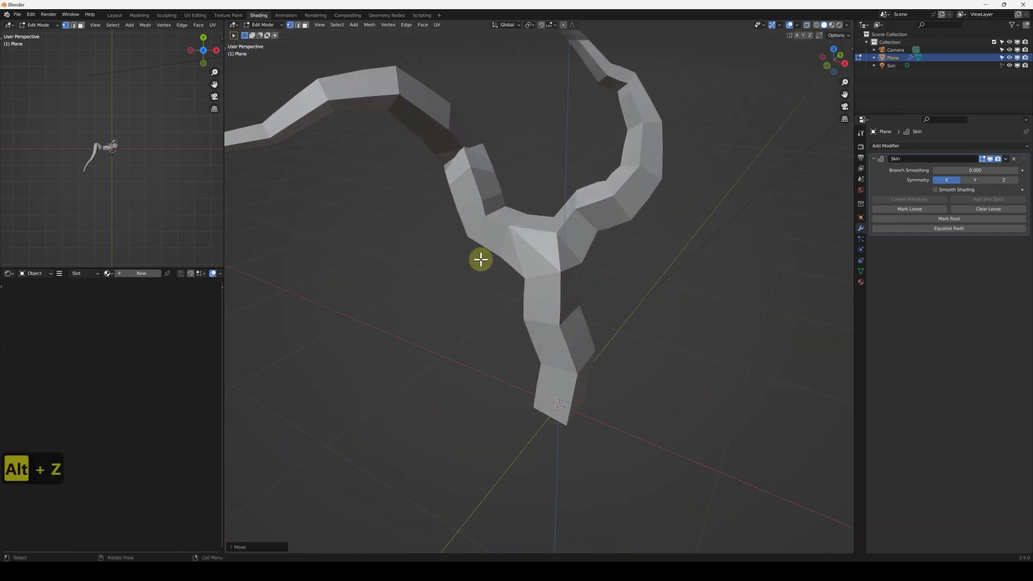
Enable X-ray display and extrude three segments from the trunk to start a second branch running right and upward
{"action": "key", "text": "KP_1"}
{"action": "key", "text": "KP_1"}
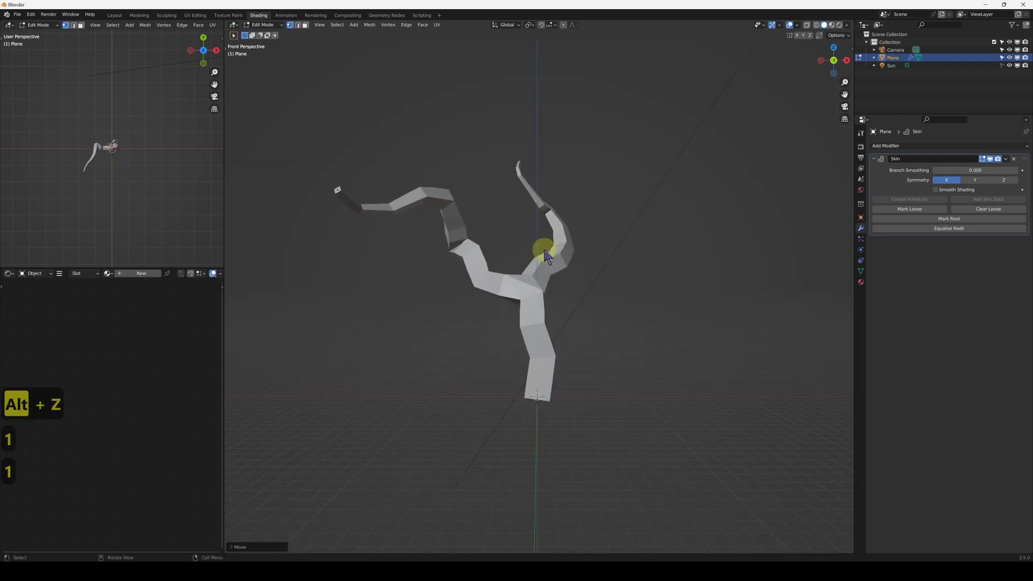
{"action": "key", "text": "Tab"}
{"action": "key", "text": "alt+z"}
{"action": "key", "text": "Tab"}
{"action": "middle_click_drag", "start_coordinate": [572, 256], "coordinate": [603, 296]}
{"action": "mouse_move", "coordinate": [537, 302]}
{"action": "middle_mouse_down"}
{"action": "mouse_move", "coordinate": [546, 321]}
{"action": "mouse_move", "coordinate": [559, 300]}
{"action": "middle_mouse_up"}
{"action": "key", "text": "e"}
{"action": "left_click", "coordinate": [597, 289]}
{"action": "key", "text": "e"}
{"action": "left_click", "coordinate": [629, 260]}
{"action": "key", "text": "e"}
{"action": "left_click", "coordinate": [639, 249]}
Extend the right branch with five more extruded segments, orbiting between them so that it bends in depth
{"action": "middle_click_drag", "start_coordinate": [638, 249], "coordinate": [715, 253]}
{"action": "key", "text": "e"}
{"action": "left_click", "coordinate": [718, 239]}
{"action": "key", "text": "e"}
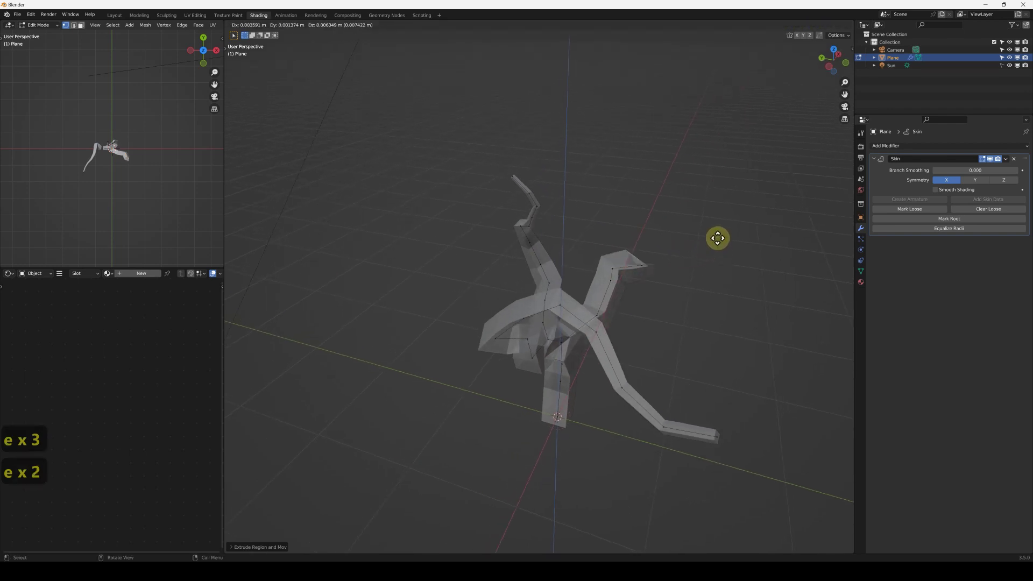
{"action": "left_click", "coordinate": [710, 205]}
{"action": "middle_click_drag", "start_coordinate": [710, 205], "coordinate": [542, 290]}
{"action": "key", "text": "e"}
{"action": "left_click", "coordinate": [608, 289]}
{"action": "key", "text": "e"}
{"action": "left_click", "coordinate": [638, 277]}
{"action": "key", "text": "e"}
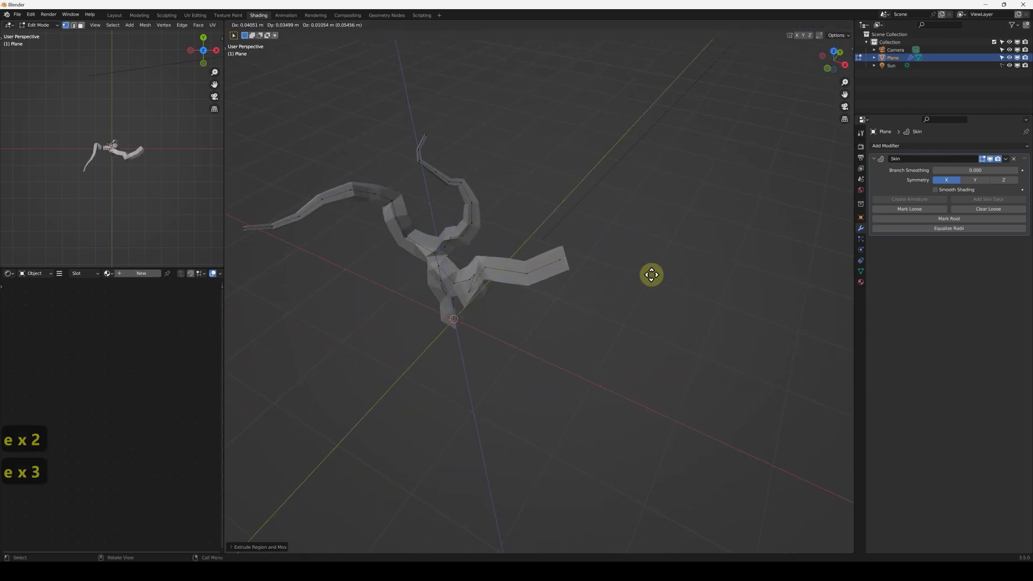
{"action": "left_click", "coordinate": [691, 275]}
Taper the right branch by shrinking its tip's skin radius with smooth proportional editing, and return to Object Mode
{"action": "middle_click_drag", "start_coordinate": [563, 292], "coordinate": [627, 249]}
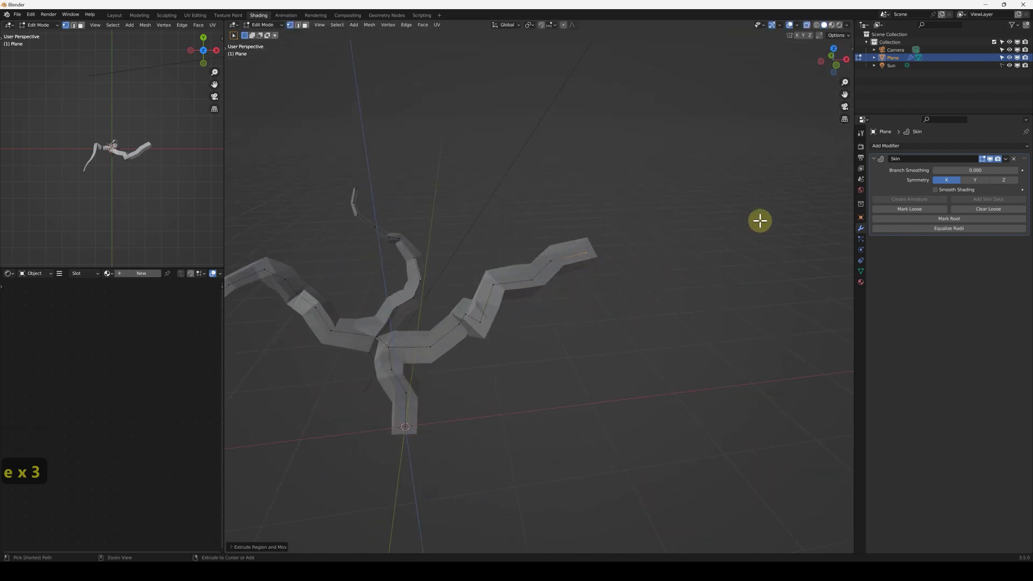
{"action": "key", "text": "ctrl+a"}
{"action": "key", "text": "o"}
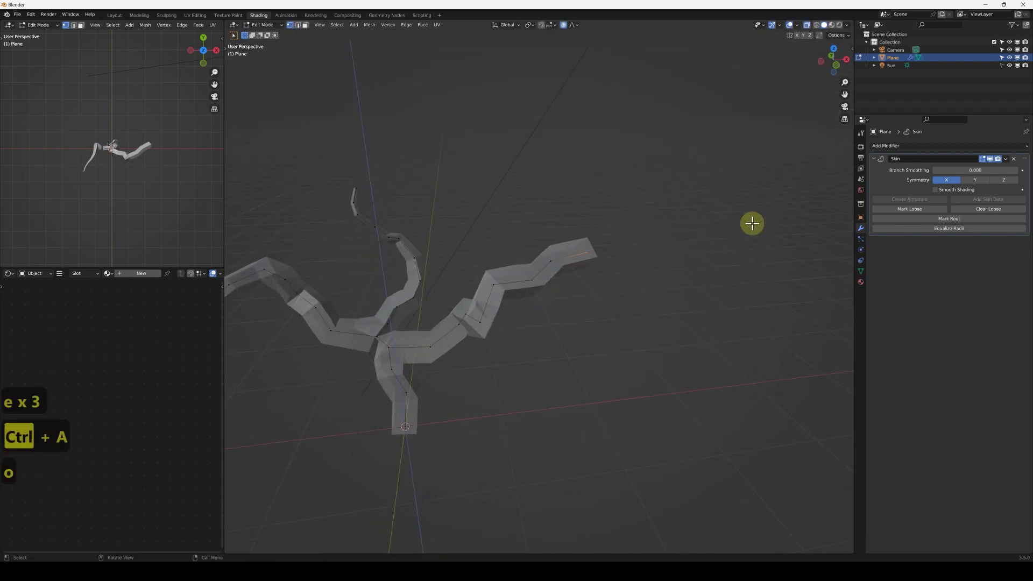
{"action": "key", "text": "ctrl+a"}
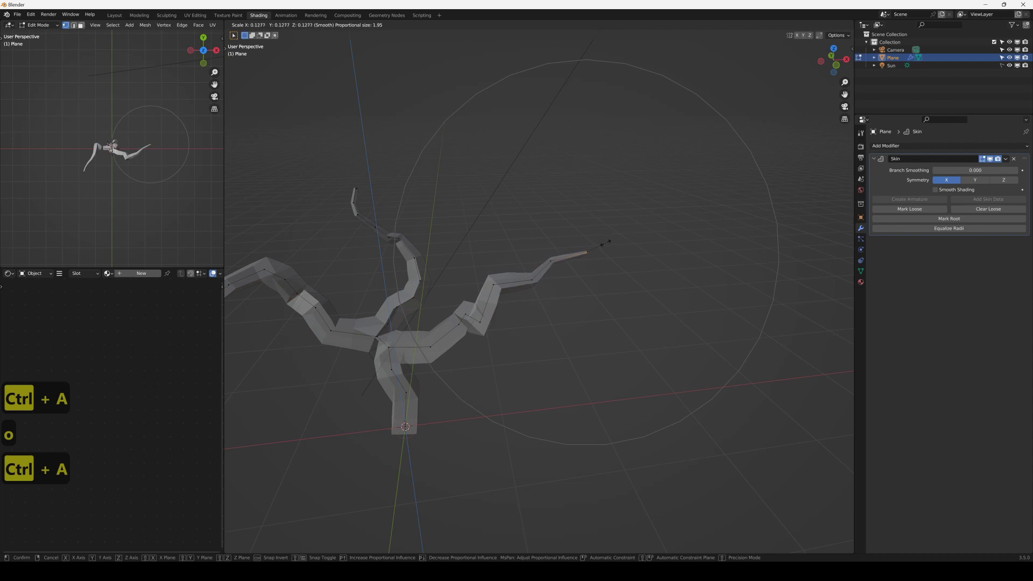
{"action": "scroll", "coordinate": [576, 245], "scroll_direction": "down", "scroll_amount": 2}
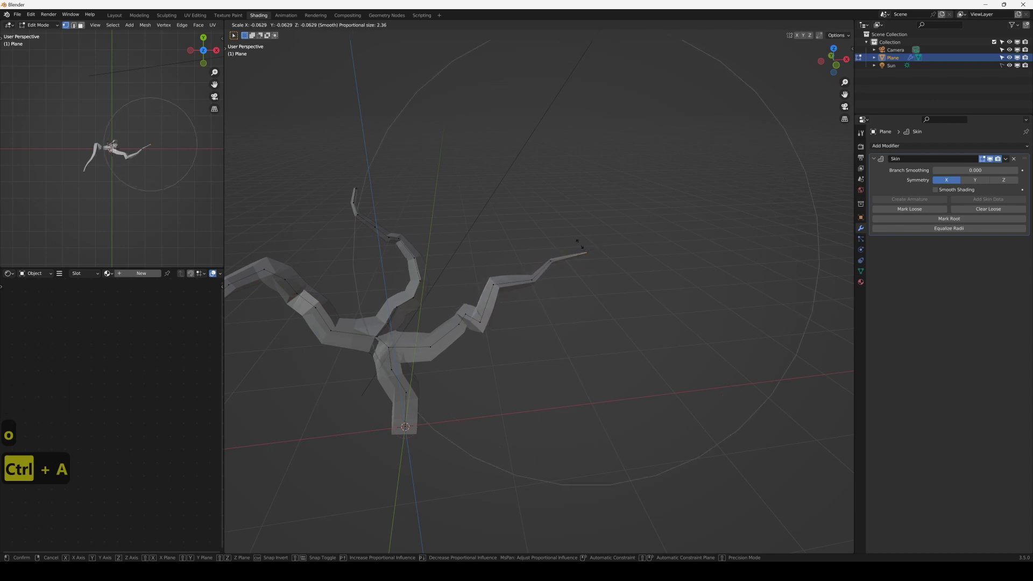
{"action": "left_click", "coordinate": [594, 237]}
{"action": "key", "text": "Tab"}
Move the trunk vertex just below the fork slightly downward in Edit Mode with proportional editing off
{"action": "middle_click_drag", "start_coordinate": [411, 349], "coordinate": [531, 233], "text": "shift"}
{"action": "scroll", "coordinate": [505, 260], "scroll_direction": "up", "scroll_amount": 3}
{"action": "key", "text": "Tab"}
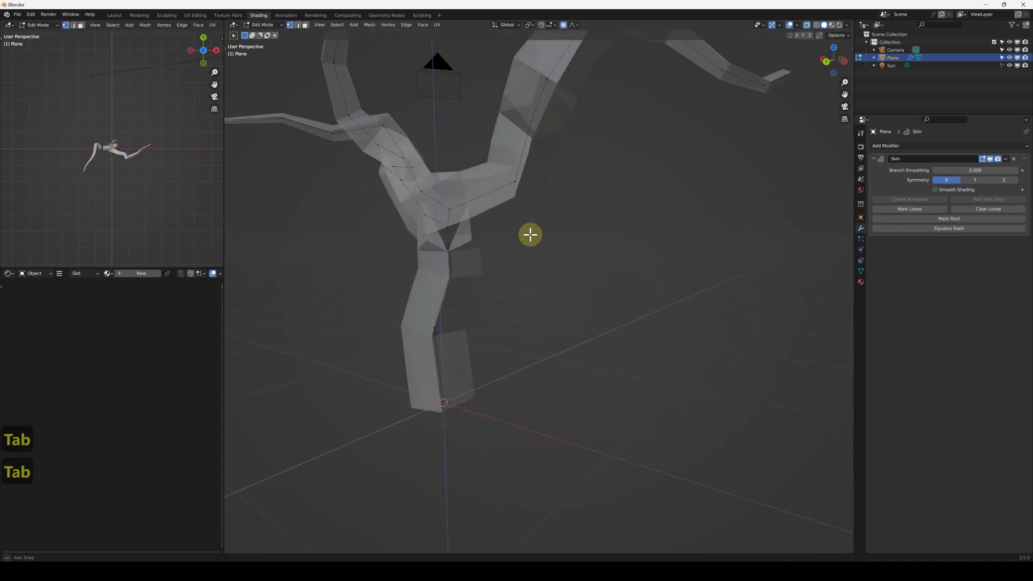
{"action": "key", "text": "alt+z"}
{"action": "middle_click_drag", "start_coordinate": [453, 242], "coordinate": [446, 276]}
{"action": "key", "text": "alt+z"}
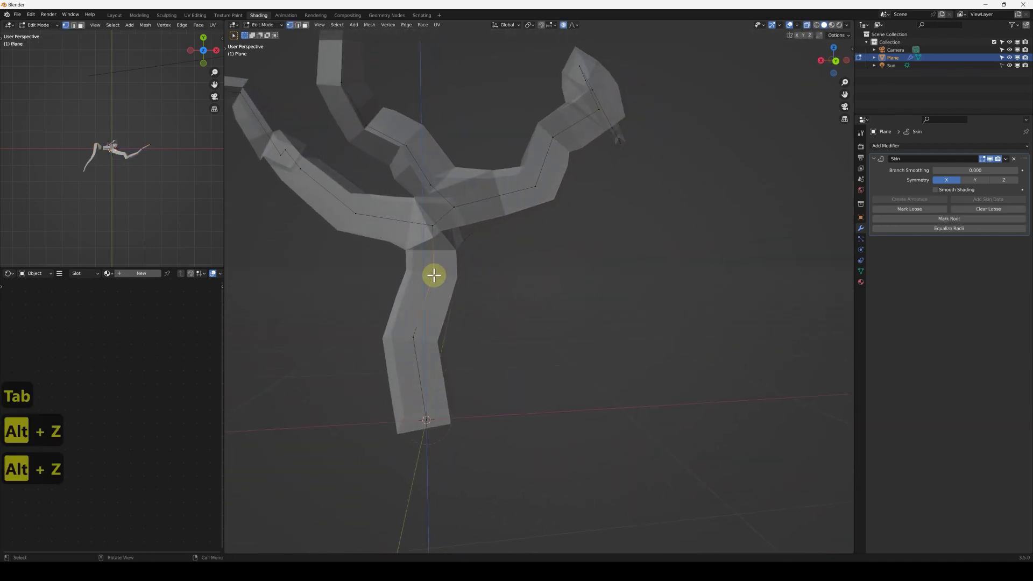
{"action": "key", "text": "g"}
{"action": "key", "text": "o"}
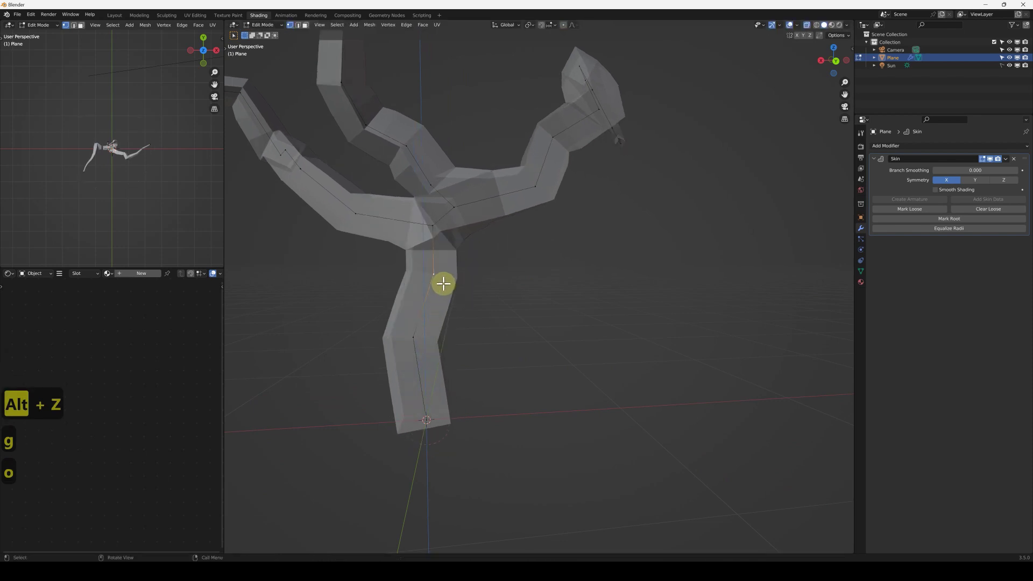
{"action": "key", "text": "g"}
{"action": "left_click", "coordinate": [441, 240]}
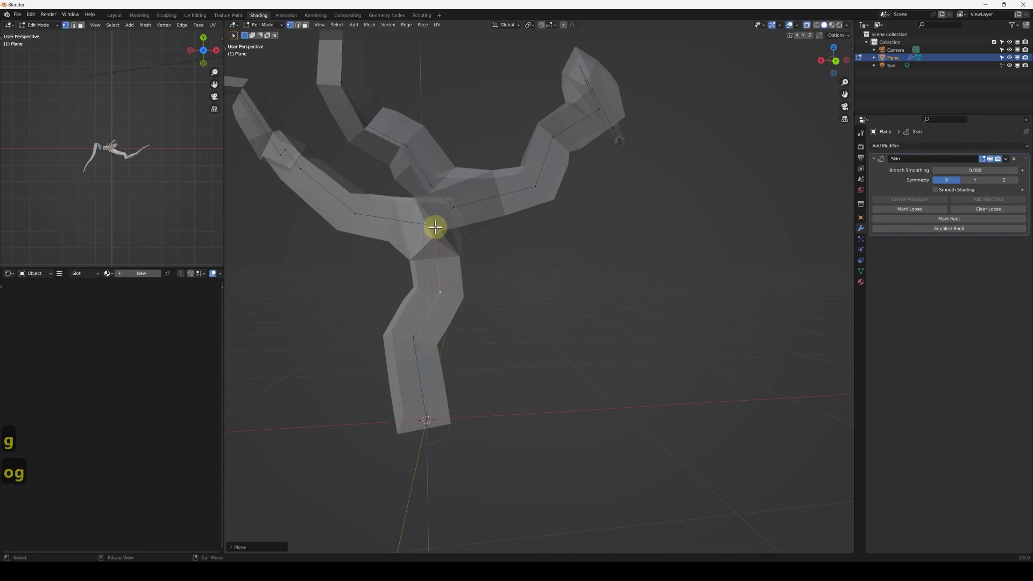
Reposition the skeleton vertices around the trunk's fork from two different viewing angles
{"action": "middle_click_drag", "start_coordinate": [435, 227], "coordinate": [482, 231]}
{"action": "key", "text": "g"}
{"action": "left_click", "coordinate": [380, 232]}
{"action": "middle_click_drag", "start_coordinate": [380, 232], "coordinate": [286, 221]}
{"action": "key", "text": "g"}
{"action": "left_click", "coordinate": [449, 205]}
Lower the vertex where the right branch leaves the trunk, turn off X-ray display and return to Object Mode in front view
{"action": "key", "text": "alt+z"}
{"action": "middle_click_drag", "start_coordinate": [408, 210], "coordinate": [438, 248]}
{"action": "key", "text": "alt+z"}
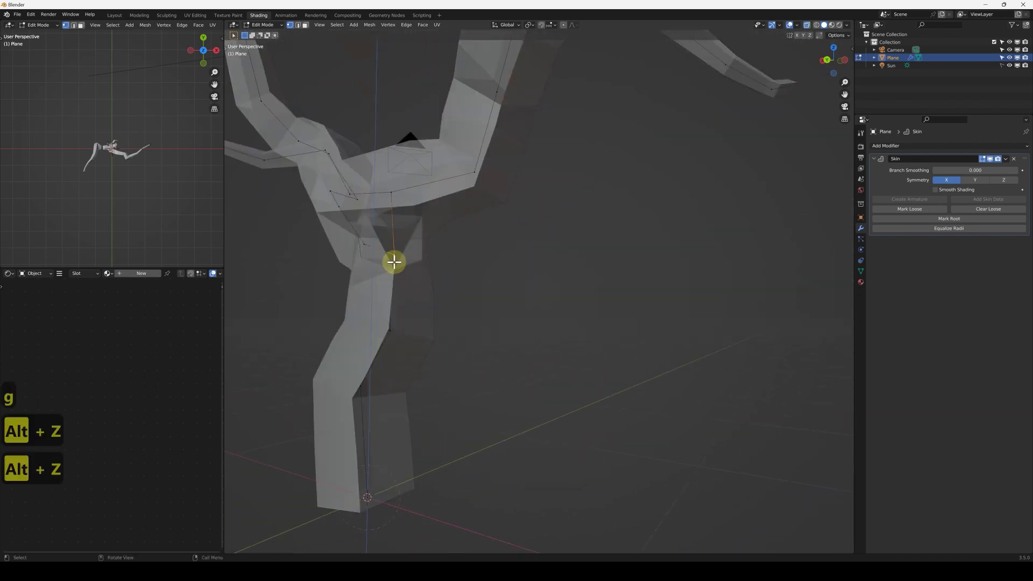
{"action": "key", "text": "g"}
{"action": "left_click", "coordinate": [399, 285]}
{"action": "key", "text": "alt+z"}
{"action": "mouse_move", "coordinate": [420, 278]}
{"action": "middle_mouse_down"}
{"action": "mouse_move", "coordinate": [424, 292]}
{"action": "mouse_move", "coordinate": [318, 292]}
{"action": "mouse_move", "coordinate": [437, 288]}
{"action": "middle_mouse_up"}
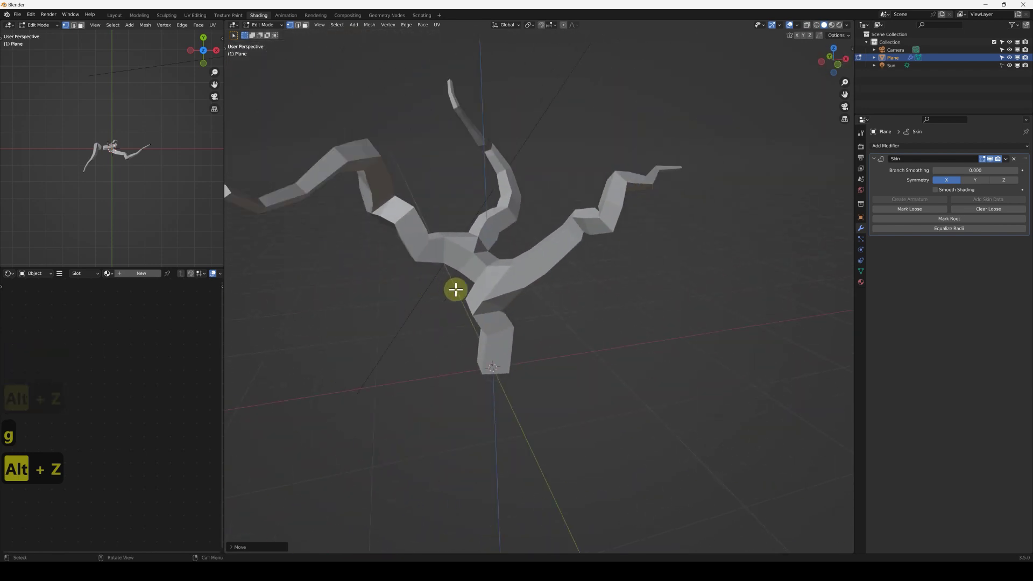
{"action": "key", "text": "1"}
{"action": "scroll", "coordinate": [484, 285], "scroll_direction": "down", "scroll_amount": 2}
{"action": "mouse_move", "coordinate": [517, 263]}
{"action": "middle_mouse_down", "text": "shift"}
{"action": "mouse_move", "coordinate": [484, 285]}
{"action": "mouse_move", "coordinate": [531, 273]}
{"action": "middle_mouse_up", "text": "shift"}
{"action": "scroll", "coordinate": [509, 283], "scroll_direction": "up", "scroll_amount": 1}
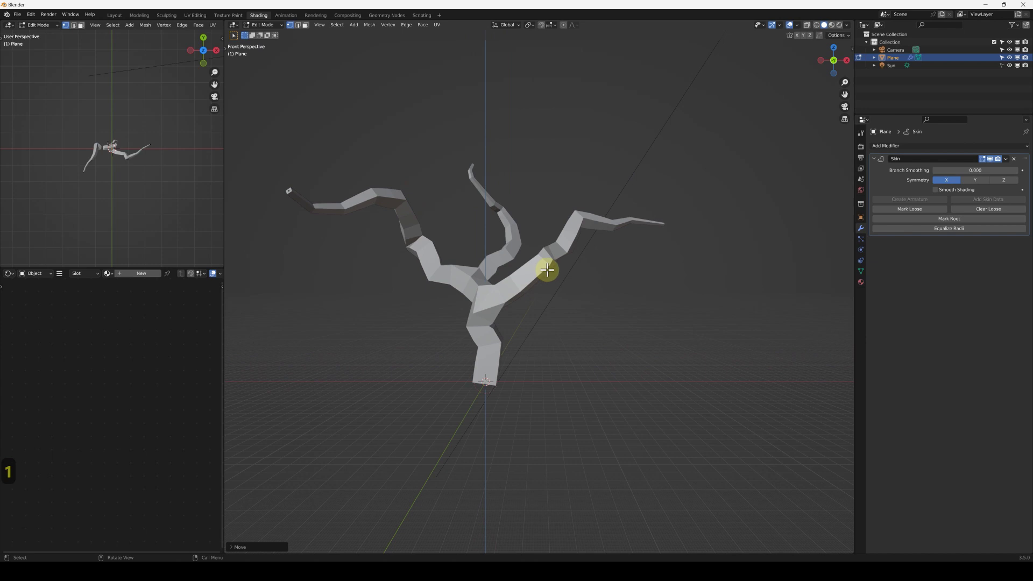
{"action": "key", "text": "Tab"}
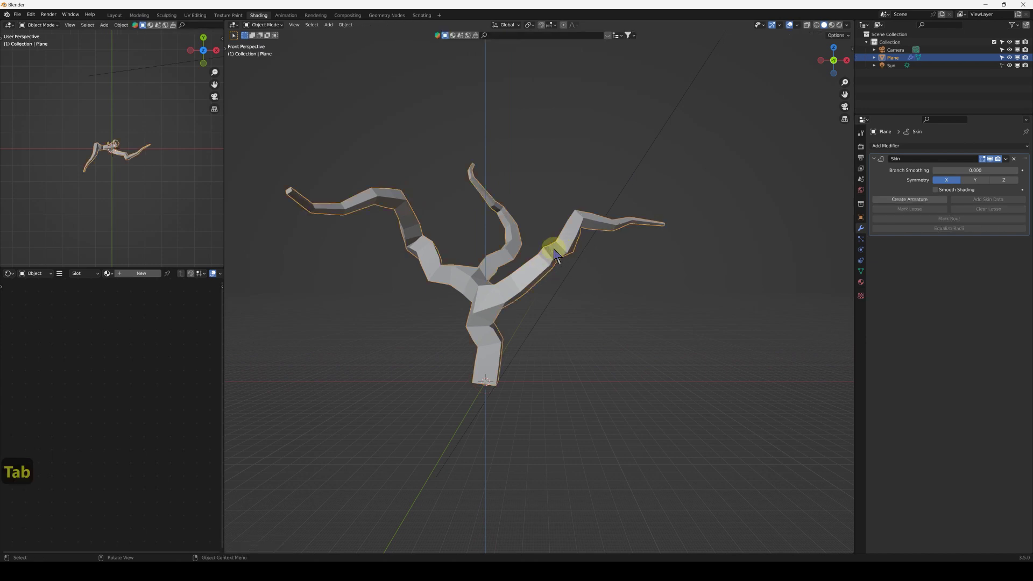
Duplicate the vertex at the right branch's upper bend, place the copy above the branch and separate it by selection
{"action": "key", "text": "Tab"}
{"action": "key", "text": "alt+z"}
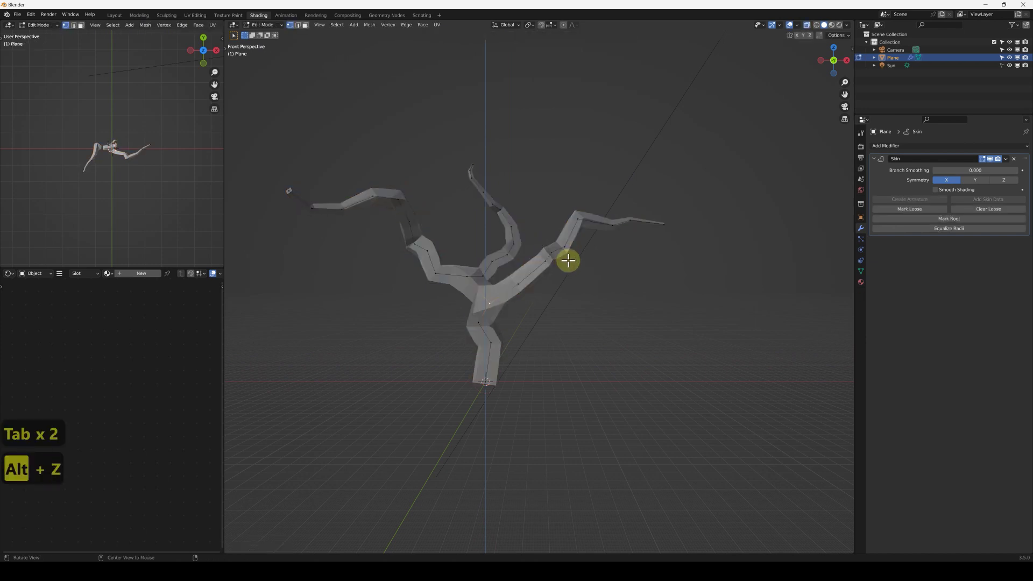
{"action": "middle_click_drag", "start_coordinate": [597, 264], "coordinate": [527, 328], "text": "shift"}
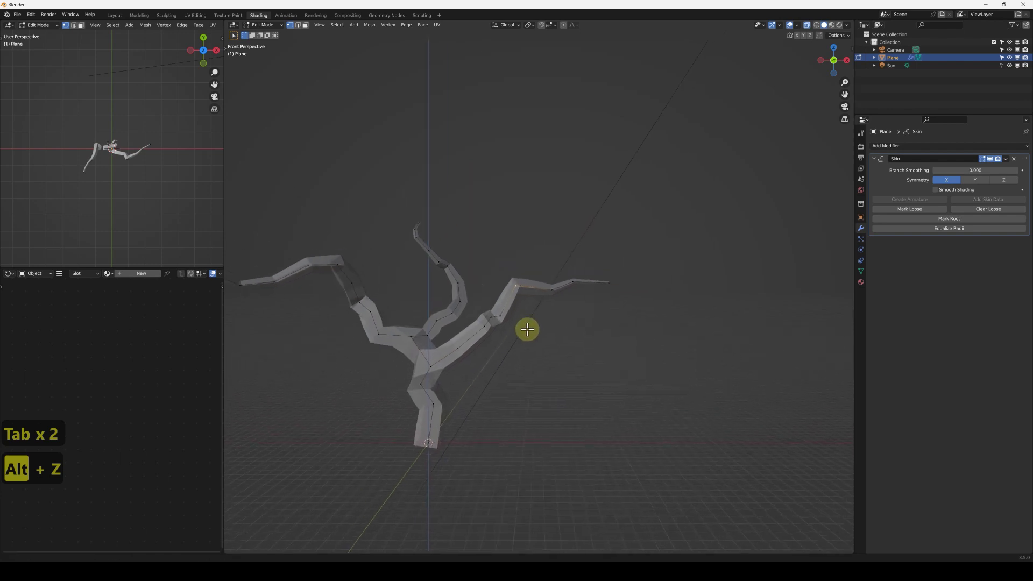
{"action": "left_click", "coordinate": [512, 291], "text": "shift"}
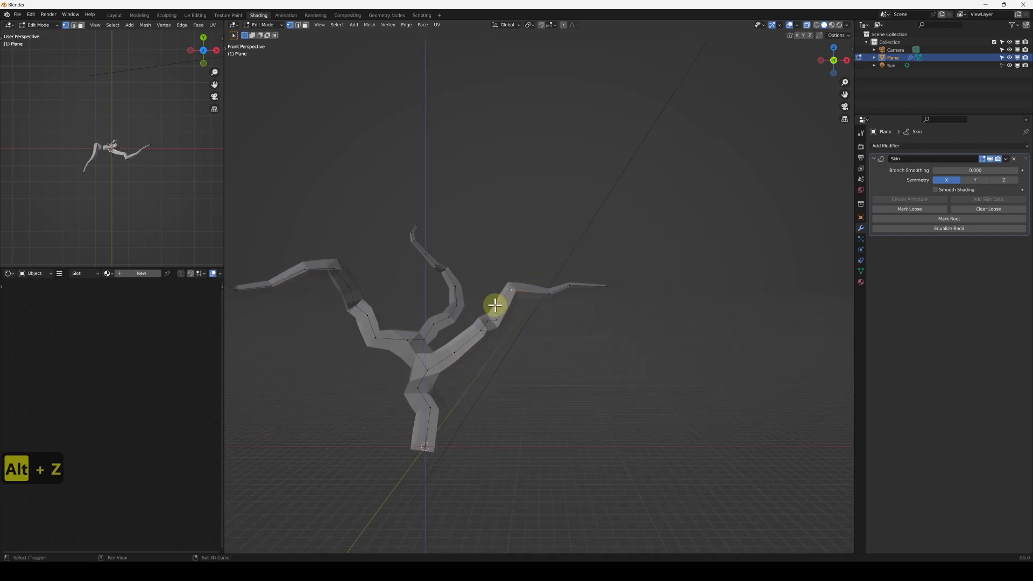
{"action": "key", "text": "shift+d"}
{"action": "left_click", "coordinate": [523, 218]}
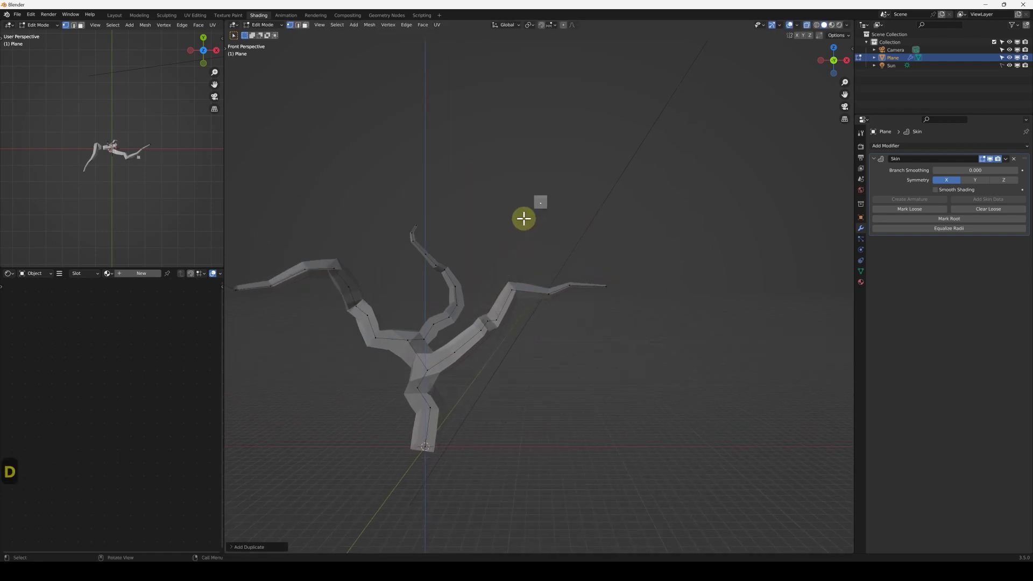
{"action": "key", "text": "p"}
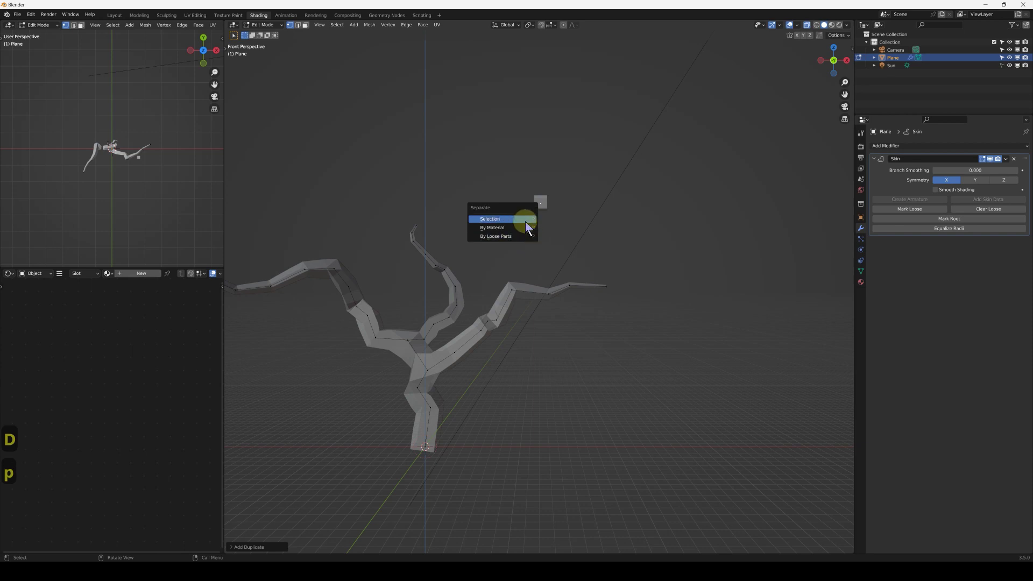
{"action": "left_click", "coordinate": [526, 221]}
Select the separated vertex object, enter Edit Mode on it and move its vertex closer to the right branch
{"action": "key", "text": "Tab"}
{"action": "left_click", "coordinate": [539, 206]}
{"action": "key", "text": "Tab"}
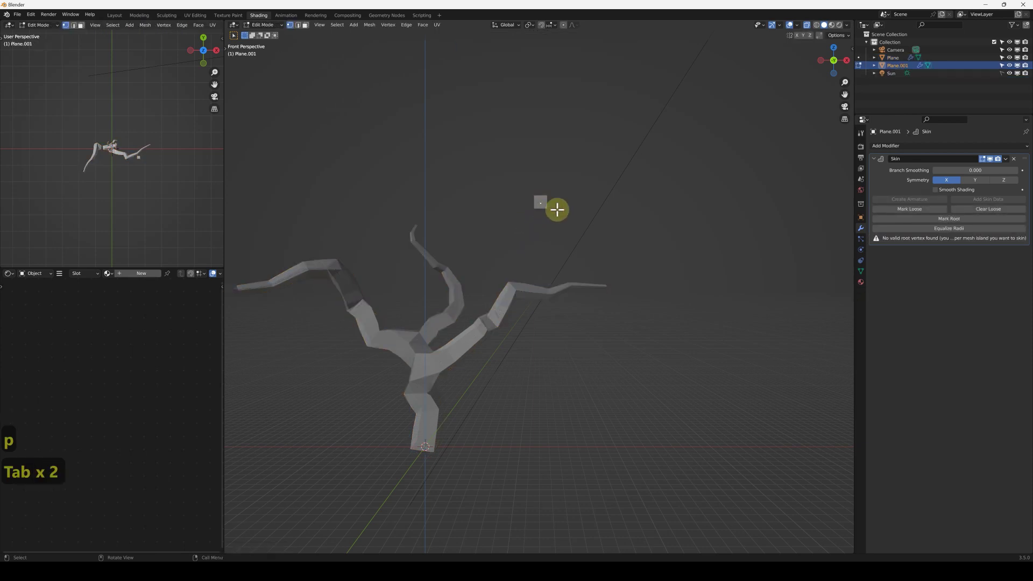
{"action": "key", "text": "1"}
{"action": "key", "text": "g"}
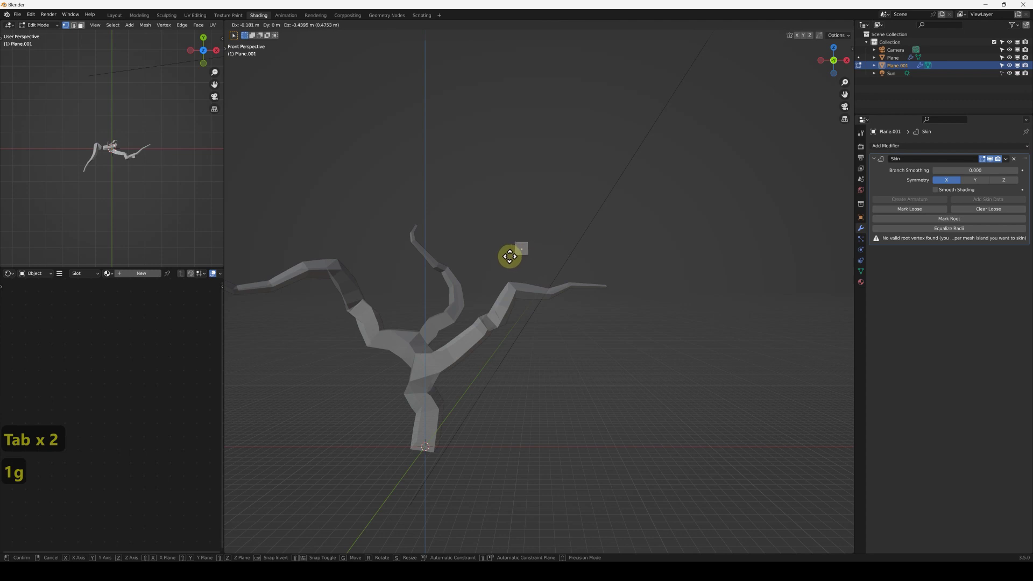
{"action": "left_click", "coordinate": [515, 265]}
Extrude the vertex repeatedly into a winding twig line that climbs, curves left and hooks back to the upper right
{"action": "key", "text": "e"}
{"action": "left_click", "coordinate": [541, 236]}
{"action": "key", "text": "e"}
{"action": "left_click", "coordinate": [546, 222]}
{"action": "key", "text": "e"}
{"action": "left_click", "coordinate": [537, 206]}
{"action": "key", "text": "e"}
{"action": "left_click", "coordinate": [516, 188]}
{"action": "key", "text": "e"}
{"action": "left_click", "coordinate": [513, 177]}
{"action": "key", "text": "e"}
{"action": "left_click", "coordinate": [521, 164]}
{"action": "key", "text": "e"}
{"action": "key", "text": "e"}
{"action": "left_click", "coordinate": [576, 159]}
{"action": "key", "text": "e"}
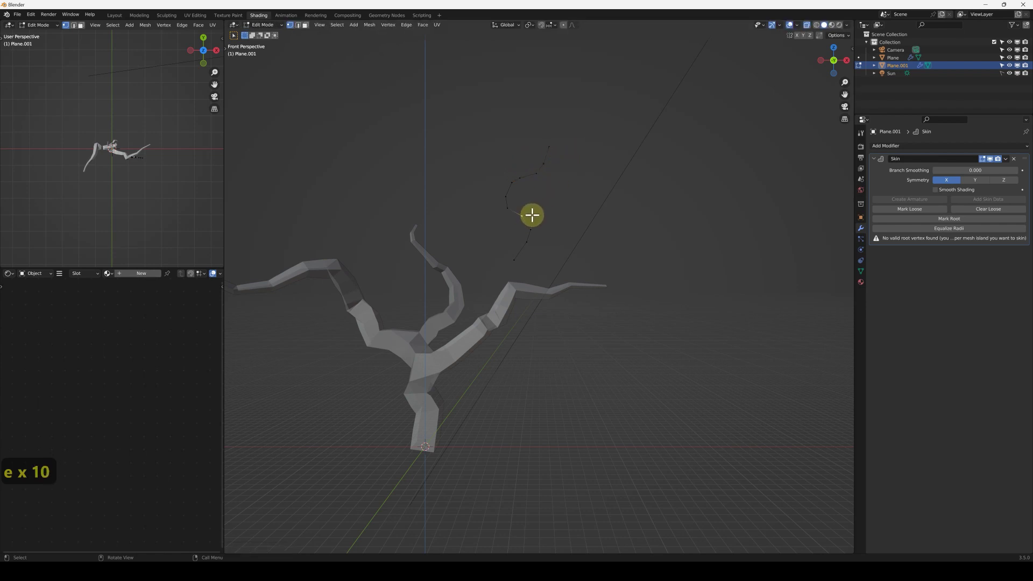
Extrude five segments from the lower part of the twig line to form a side twig running right and upward
{"action": "key", "text": "e"}
{"action": "left_click", "coordinate": [553, 209]}
{"action": "key", "text": "e"}
{"action": "left_click", "coordinate": [575, 211]}
{"action": "key", "text": "e"}
{"action": "left_click", "coordinate": [597, 210]}
{"action": "key", "text": "e"}
{"action": "left_click", "coordinate": [617, 191]}
{"action": "key", "text": "e"}
{"action": "left_click", "coordinate": [614, 177]}
{"action": "scroll", "coordinate": [542, 205], "scroll_direction": "up", "scroll_amount": 3}
{"action": "middle_click_drag", "start_coordinate": [530, 202], "coordinate": [528, 208], "text": "shift"}
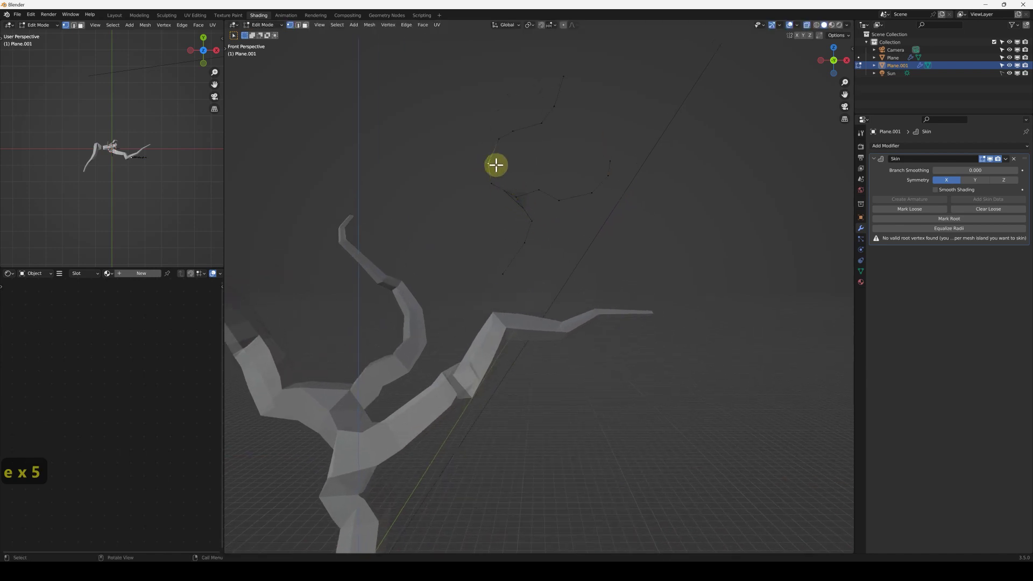
Extrude six segments from the upper part of the twig line to form a side twig winding left and upward
{"action": "key", "text": "e"}
{"action": "left_click", "coordinate": [451, 163]}
{"action": "key", "text": "e"}
{"action": "left_click", "coordinate": [426, 151]}
{"action": "key", "text": "e"}
{"action": "left_click", "coordinate": [407, 123]}
{"action": "key", "text": "e"}
{"action": "left_click", "coordinate": [400, 108]}
{"action": "key", "text": "e"}
{"action": "left_click", "coordinate": [376, 109]}
{"action": "key", "text": "e"}
{"action": "left_click", "coordinate": [361, 113]}
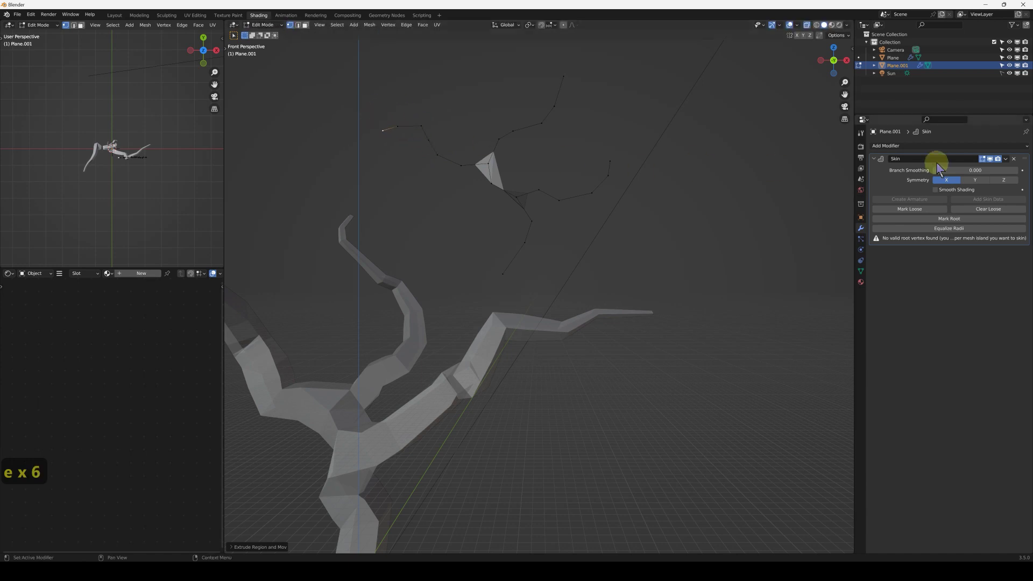
Remove the twig object's existing Skin modifier and add a fresh one in Object Mode
{"action": "scroll", "coordinate": [520, 231], "scroll_direction": "down", "scroll_amount": 2}
{"action": "key", "text": "x"}
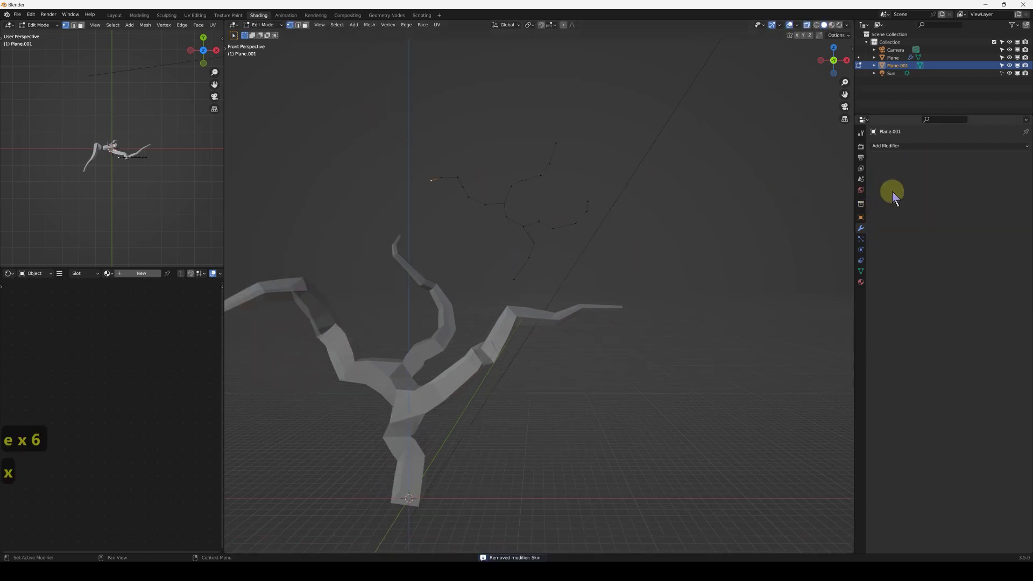
{"action": "key", "text": "Tab"}
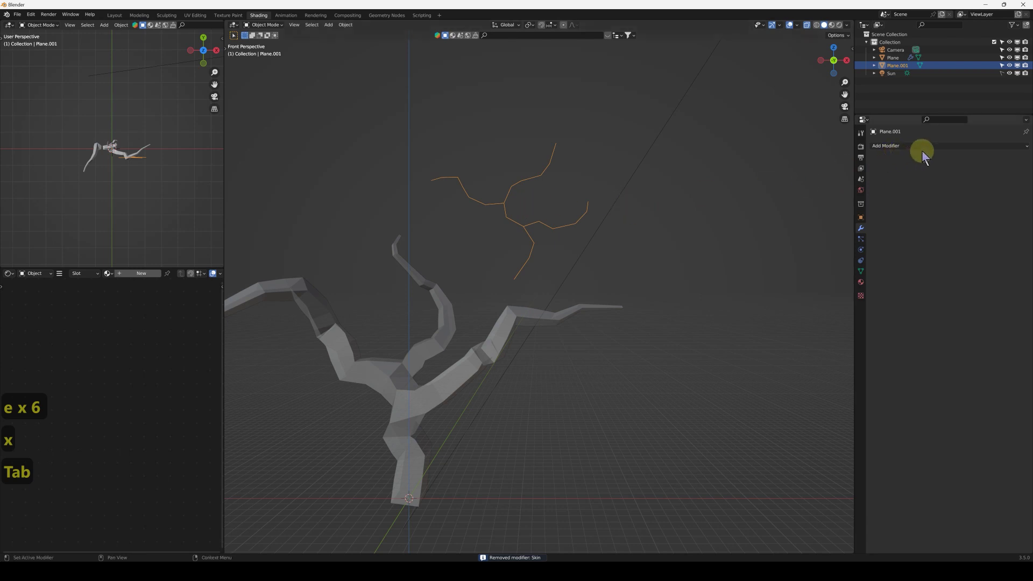
{"action": "left_click", "coordinate": [907, 153]}
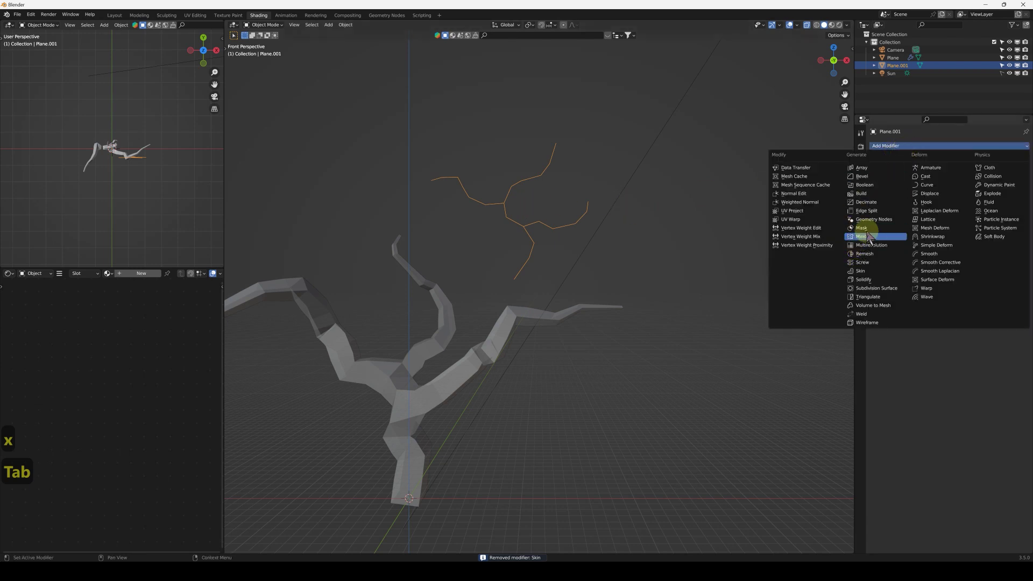
{"action": "left_click", "coordinate": [872, 272]}
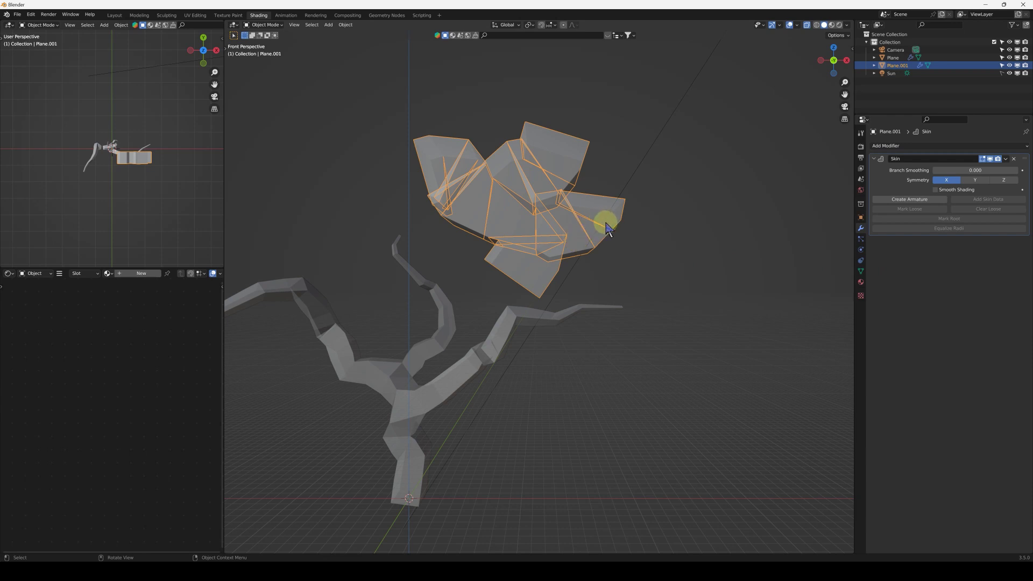
Shrink the skin radius of all twig vertices to about 0.16 in Edit Mode
{"action": "key", "text": "Tab"}
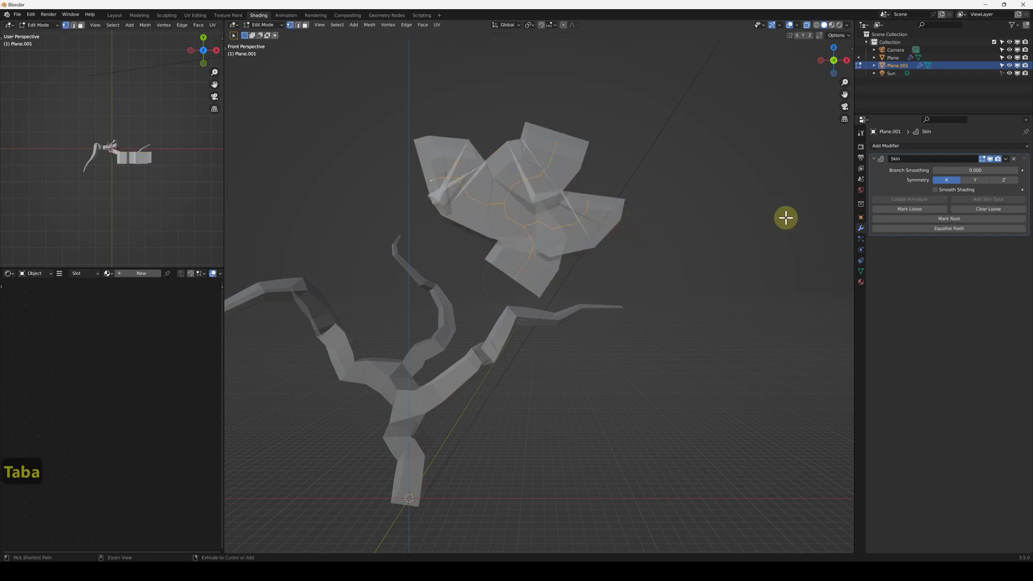
{"action": "key", "text": "ctrl+a"}
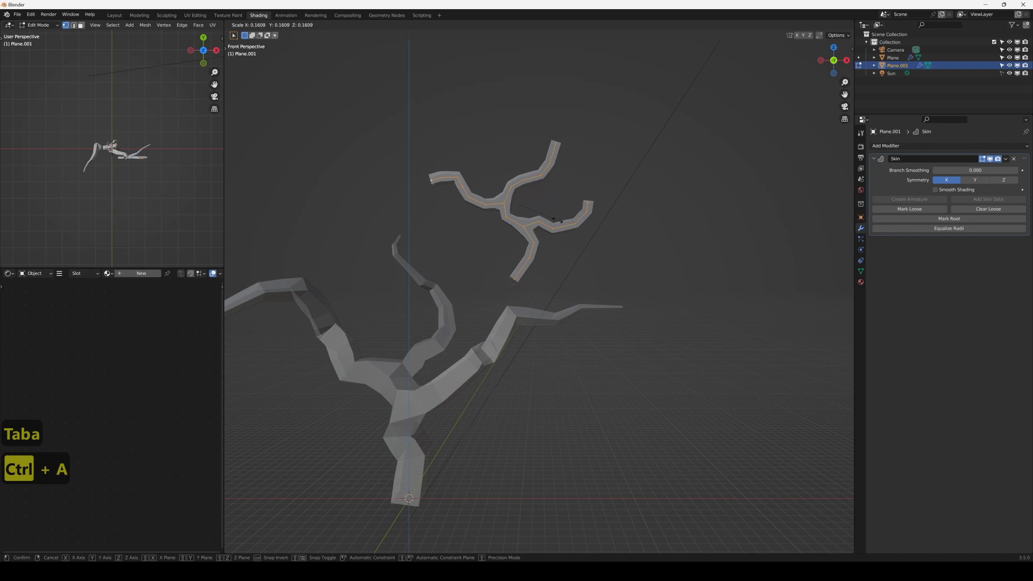
{"action": "left_click", "coordinate": [556, 219]}
Enable proportional editing and taper the twig's topmost tip by shrinking its skin radius
{"action": "left_click_drag", "start_coordinate": [565, 147], "coordinate": [564, 147]}
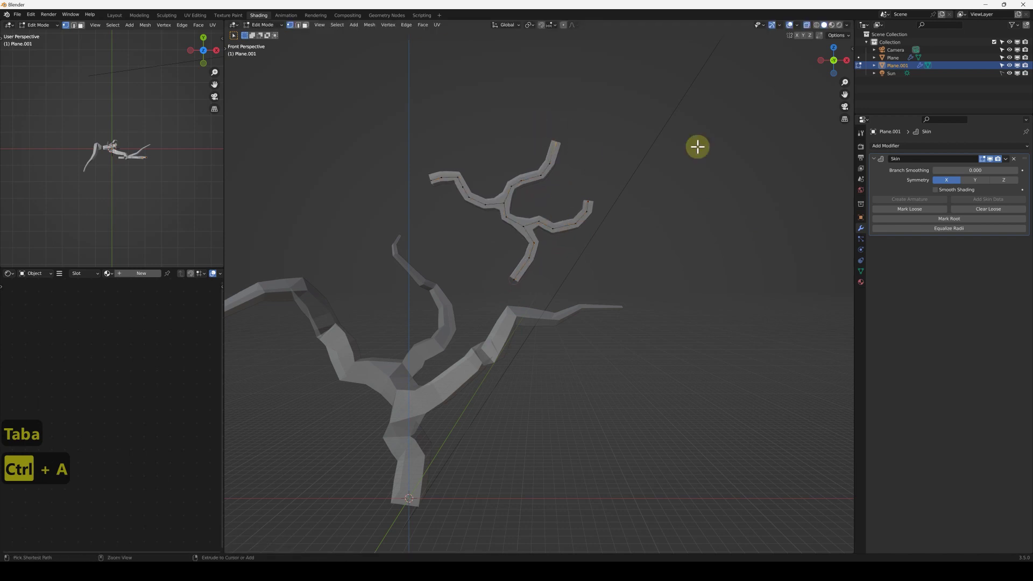
{"action": "key", "text": "ctrl+a"}
{"action": "left_click", "coordinate": [716, 145]}
{"action": "key", "text": "o"}
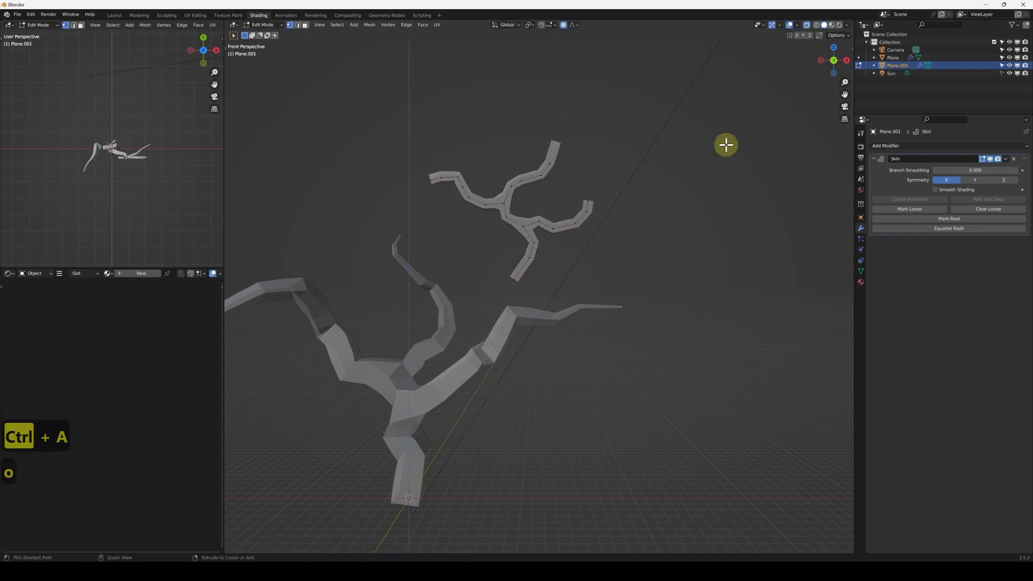
{"action": "key", "text": "ctrl+a"}
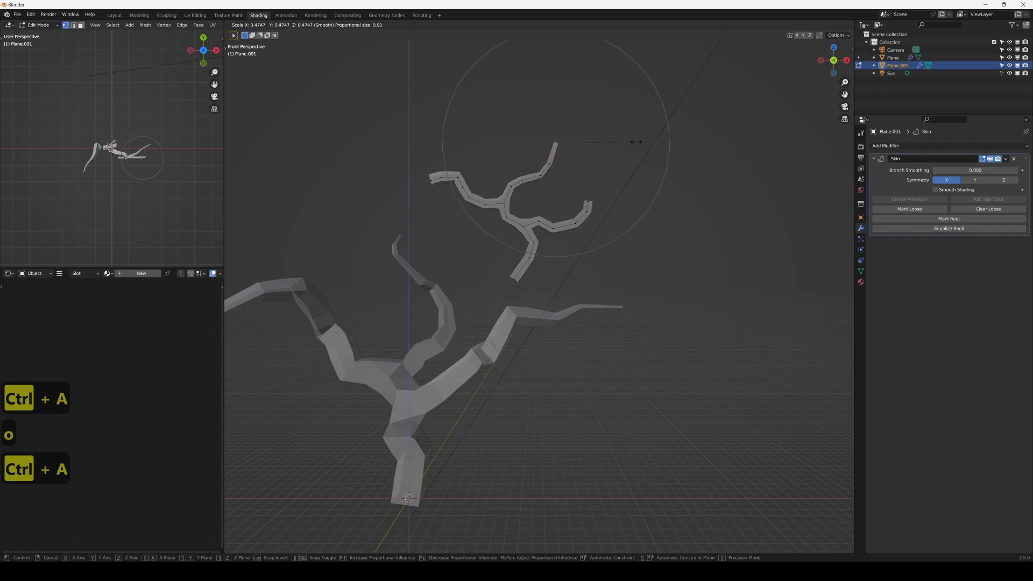
{"action": "left_click", "coordinate": [609, 141]}
Taper the left and right side twig tips by shrinking their skin radius with proportional editing
{"action": "left_click_drag", "start_coordinate": [403, 154], "coordinate": [441, 207]}
{"action": "key", "text": "ctrl+a"}
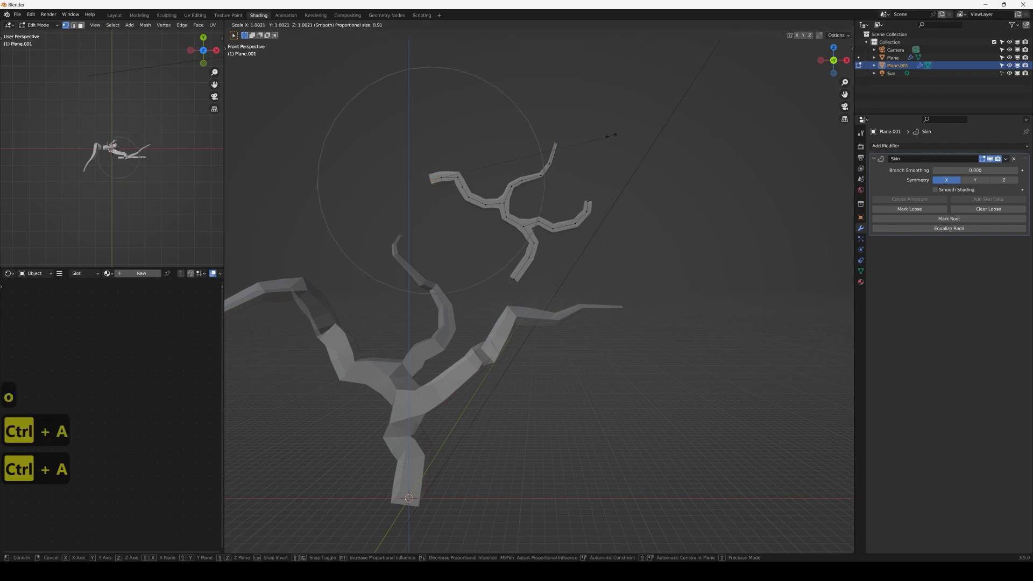
{"action": "left_click", "coordinate": [488, 148]}
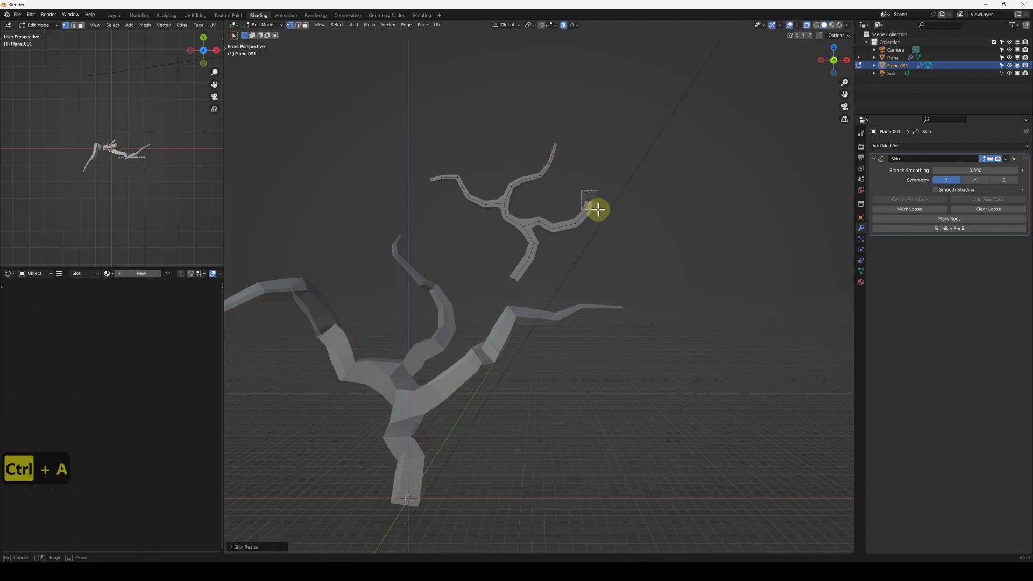
{"action": "left_click_drag", "start_coordinate": [597, 210], "coordinate": [598, 210]}
{"action": "key", "text": "ctrl+a"}
{"action": "left_click", "coordinate": [624, 190]}
Bend the twig's ends out of their flat plane with two proportional moves and return to Object Mode
{"action": "middle_click_drag", "start_coordinate": [521, 232], "coordinate": [569, 225]}
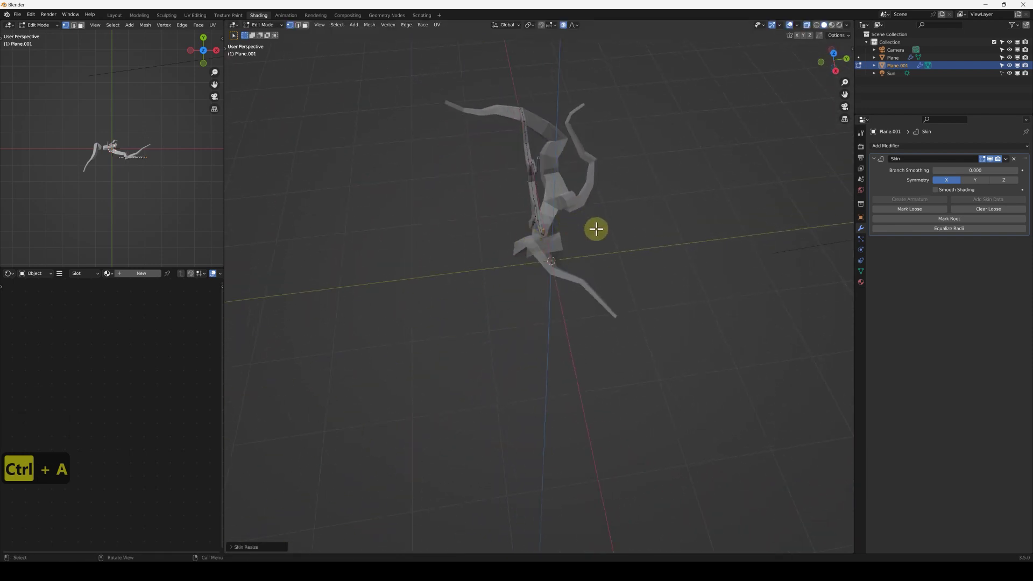
{"action": "key", "text": "g"}
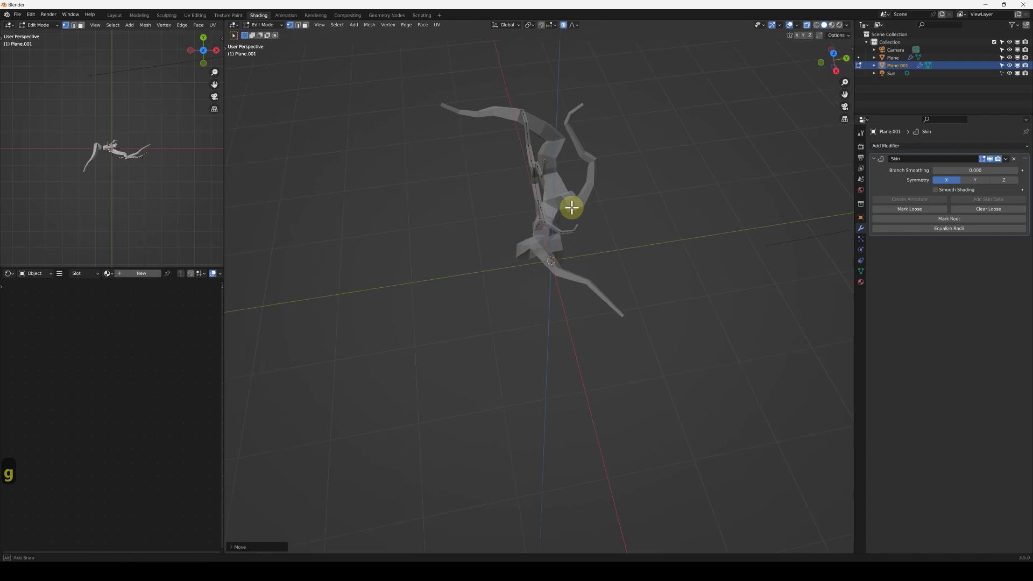
{"action": "left_click", "coordinate": [562, 208]}
{"action": "middle_click_drag", "start_coordinate": [562, 208], "coordinate": [639, 217]}
{"action": "key", "text": "g"}
{"action": "left_click", "coordinate": [617, 134]}
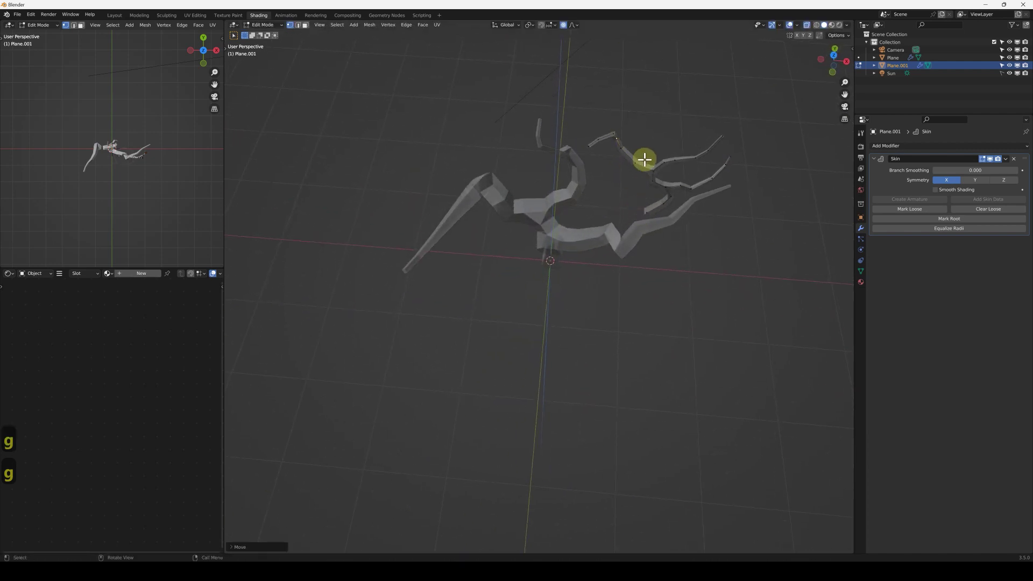
{"action": "middle_click_drag", "start_coordinate": [656, 172], "coordinate": [583, 141]}
{"action": "middle_click_drag", "start_coordinate": [683, 245], "coordinate": [726, 244]}
{"action": "key", "text": "Tab"}
{"action": "key", "text": "KP_1"}
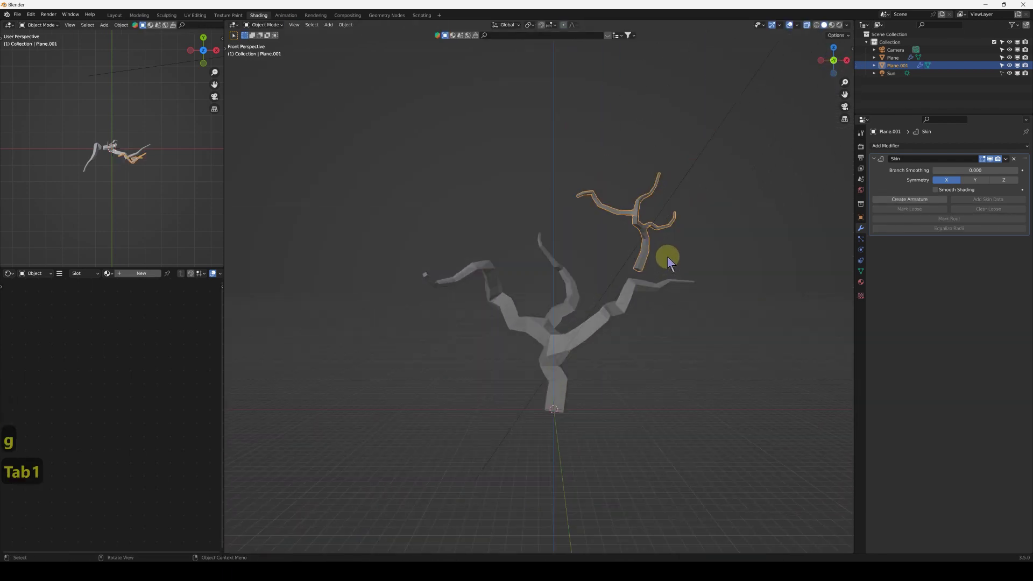
Move the twig object in depth to line up above the right branch's upper bend
{"action": "scroll", "coordinate": [645, 264], "scroll_direction": "up", "scroll_amount": 3}
{"action": "middle_click_drag", "start_coordinate": [645, 259], "coordinate": [648, 237]}
{"action": "key", "text": "g"}
{"action": "left_click", "coordinate": [724, 240]}
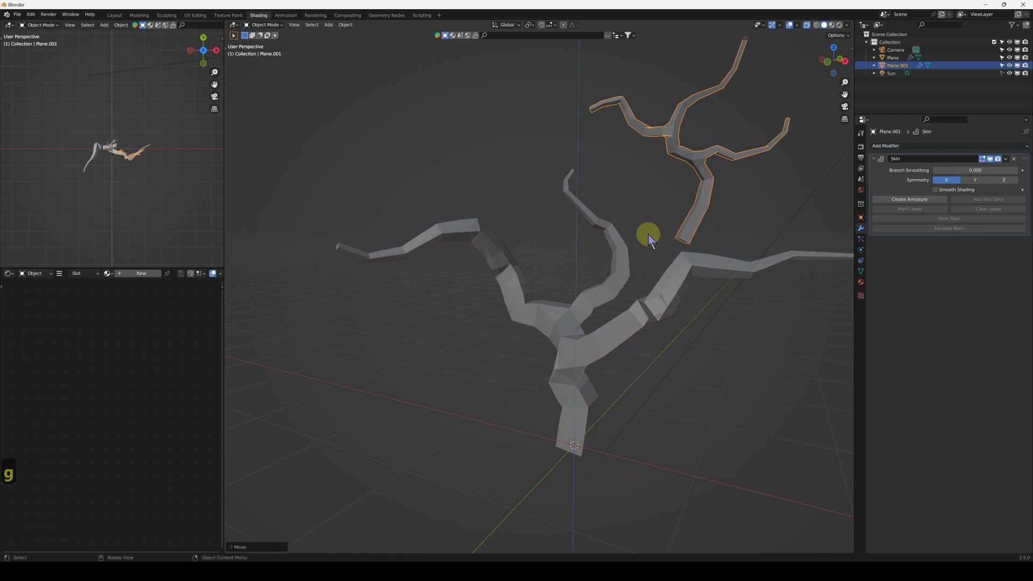
{"action": "key", "text": "1"}
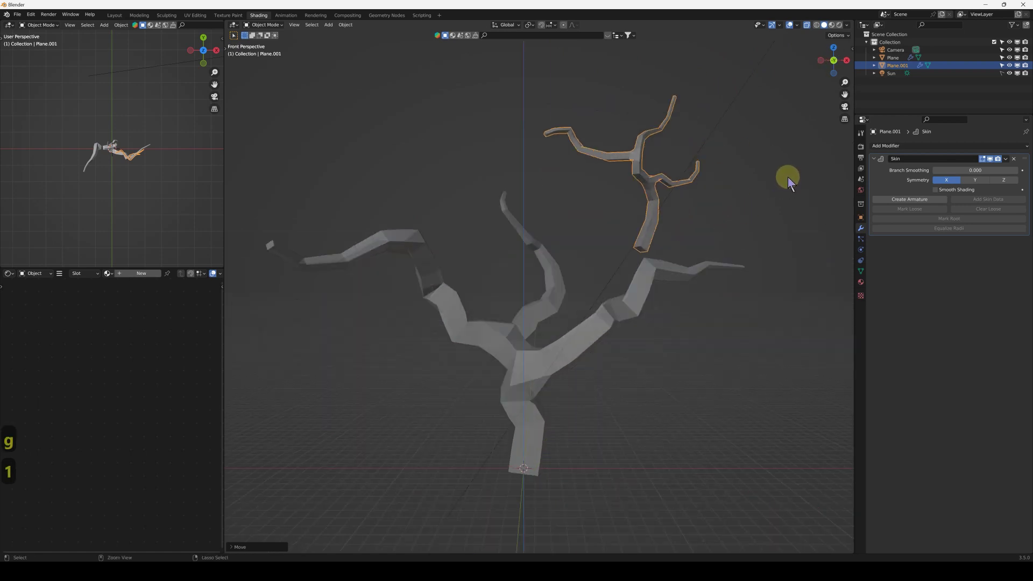
{"action": "key", "text": "ctrl+a"}
{"action": "key", "text": "s"}
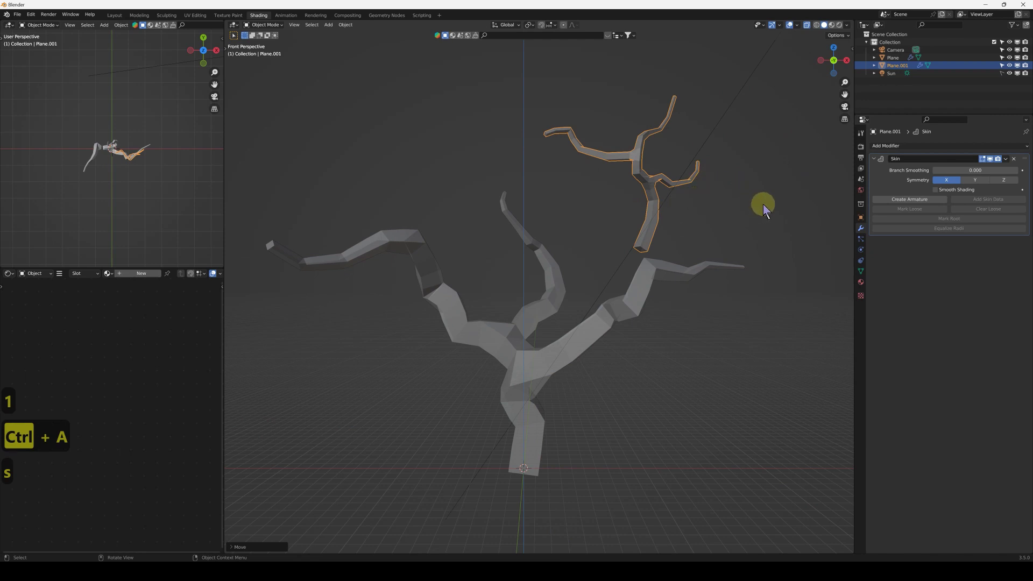
{"action": "key", "text": "s"}
{"action": "right_click", "coordinate": [746, 222]}
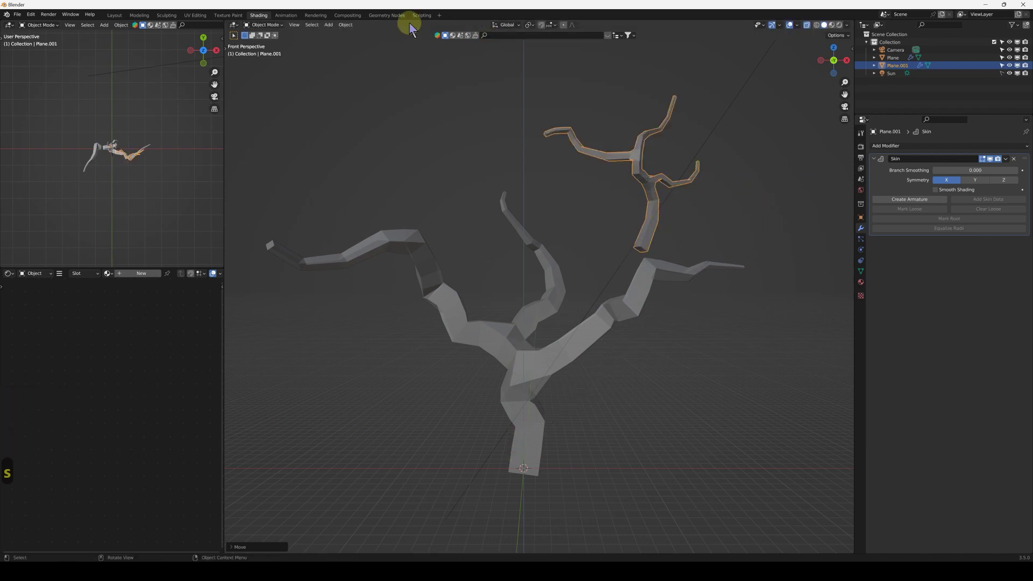
{"action": "left_click", "coordinate": [347, 15]}
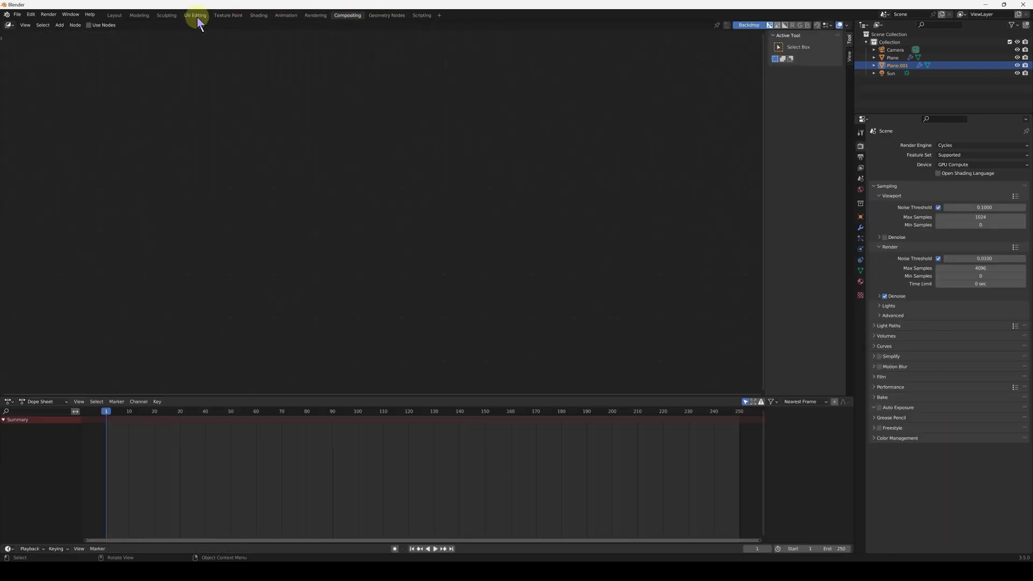
{"action": "left_click", "coordinate": [168, 16]}
{"action": "left_click", "coordinate": [259, 16]}
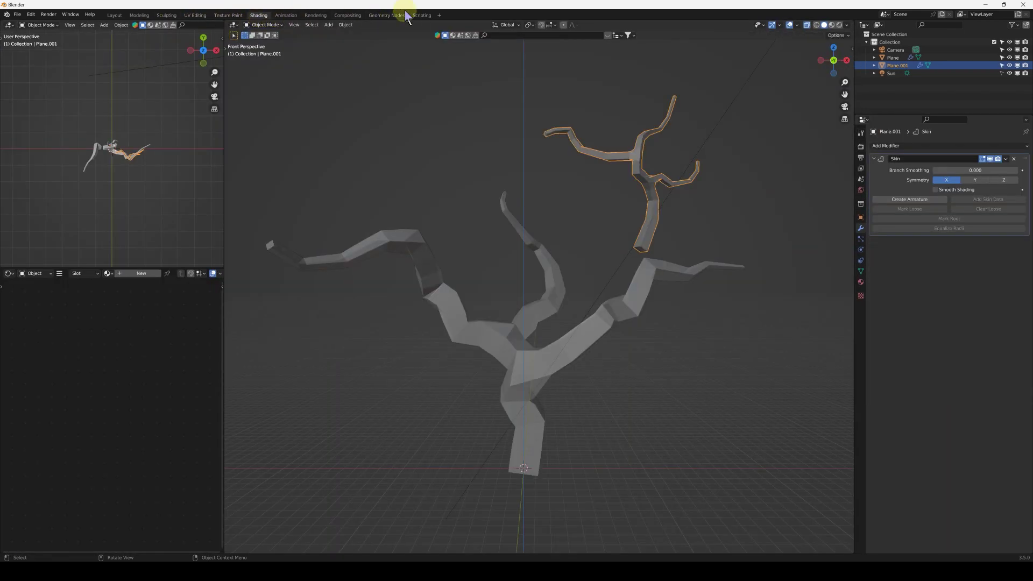
Set the twig object's origin to its geometry
{"action": "left_click", "coordinate": [345, 26]}
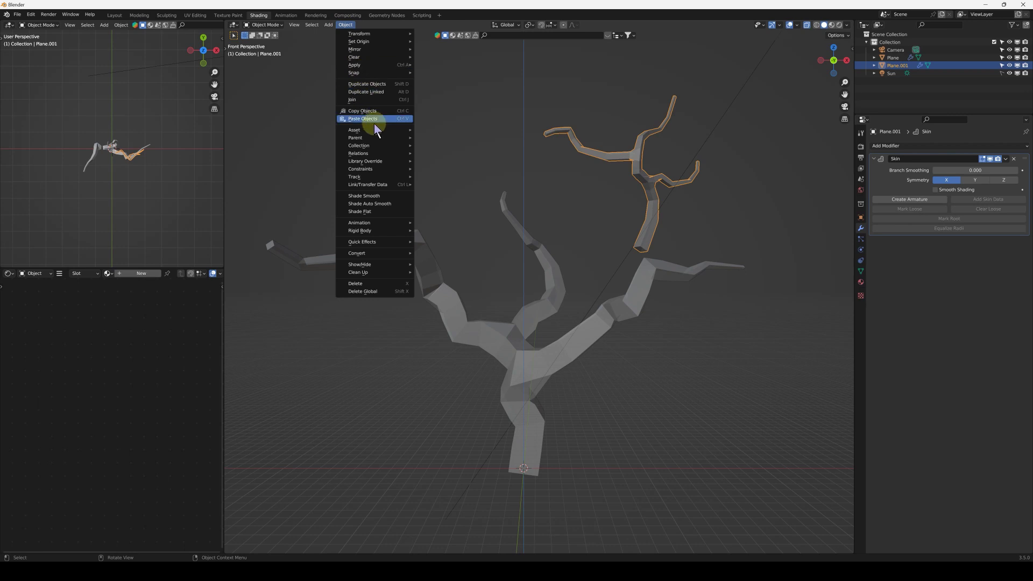
{"action": "mouse_move", "coordinate": [365, 43]}
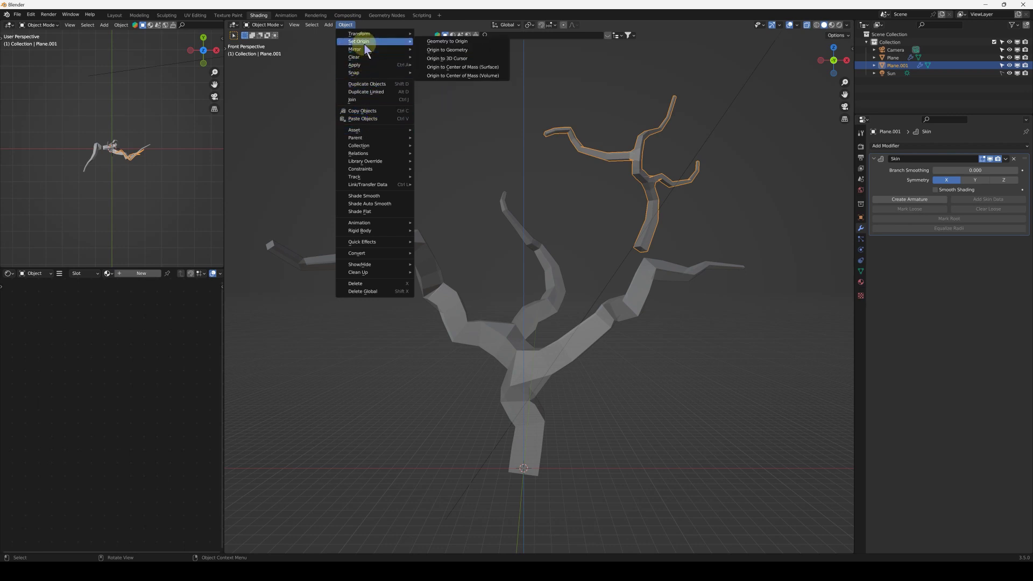
{"action": "left_click", "coordinate": [466, 50]}
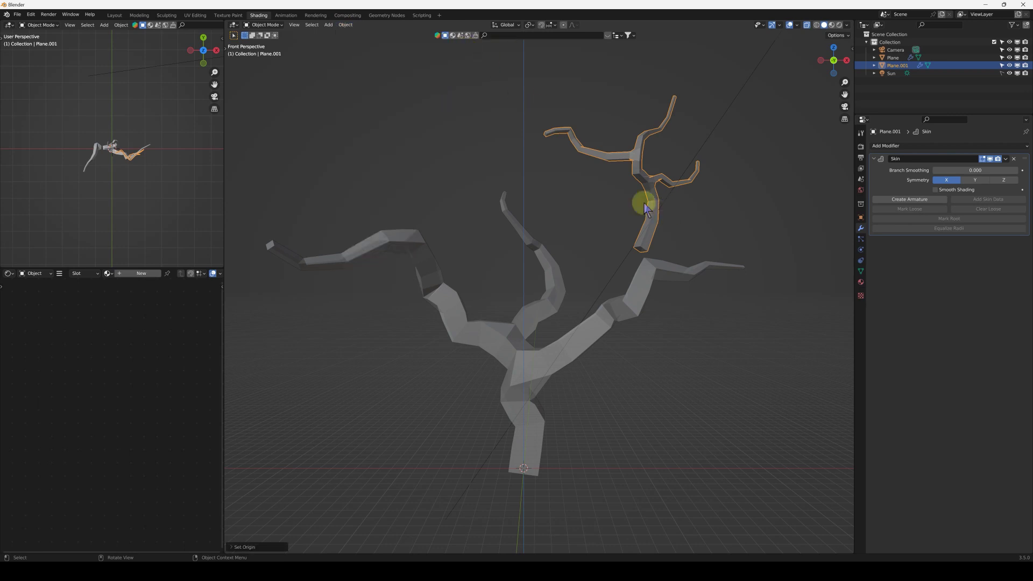
Scale the twig object down and place it just above the right branch's upper bend
{"action": "key", "text": "s"}
{"action": "left_click", "coordinate": [720, 177]}
{"action": "key", "text": "g"}
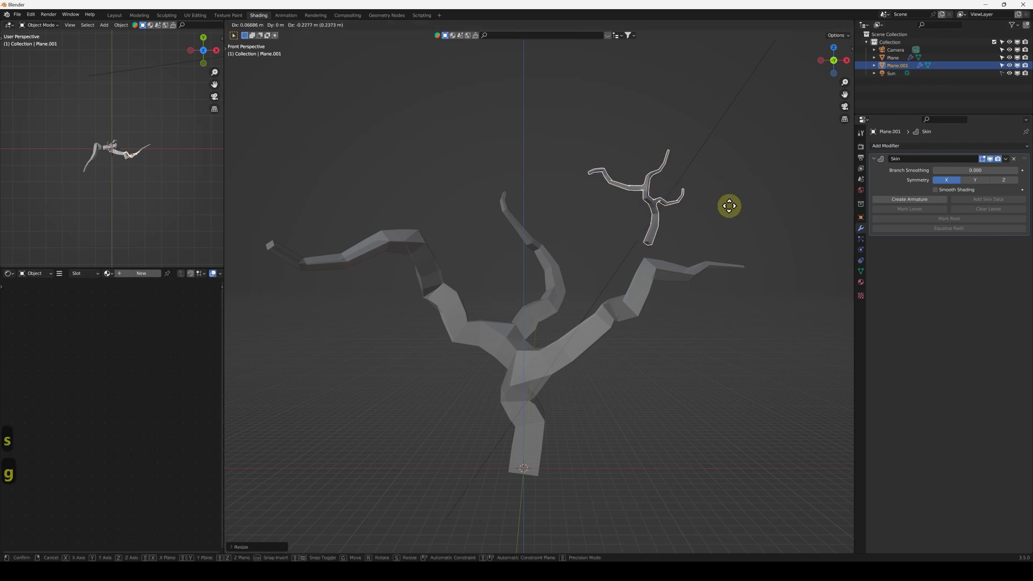
{"action": "key", "text": "s"}
{"action": "key", "text": "g"}
{"action": "left_click", "coordinate": [745, 185]}
Duplicate the twig, place the copy near the middle branch and rotate it from two viewing angles
{"action": "middle_click_drag", "start_coordinate": [668, 247], "coordinate": [601, 269]}
{"action": "key", "text": "shift+d"}
{"action": "left_click", "coordinate": [488, 214]}
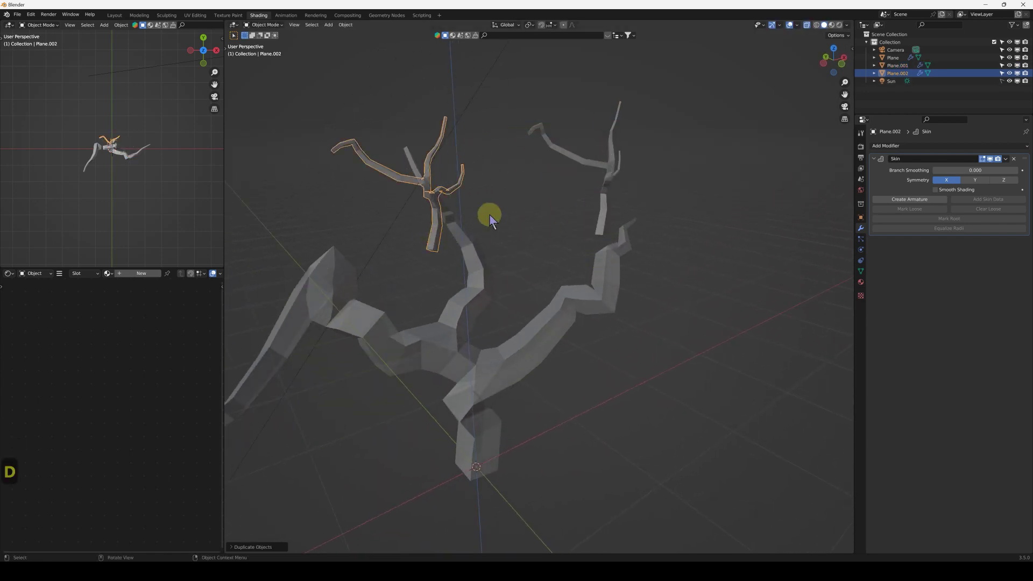
{"action": "key", "text": "r"}
{"action": "left_click", "coordinate": [445, 181]}
{"action": "middle_click_drag", "start_coordinate": [445, 181], "coordinate": [397, 180]}
{"action": "key", "text": "r"}
{"action": "left_click", "coordinate": [449, 239]}
Move the twig copy from several angles until its base meets the middle branch, and adjust its scale
{"action": "middle_click_drag", "start_coordinate": [449, 239], "coordinate": [599, 231]}
{"action": "key", "text": "g"}
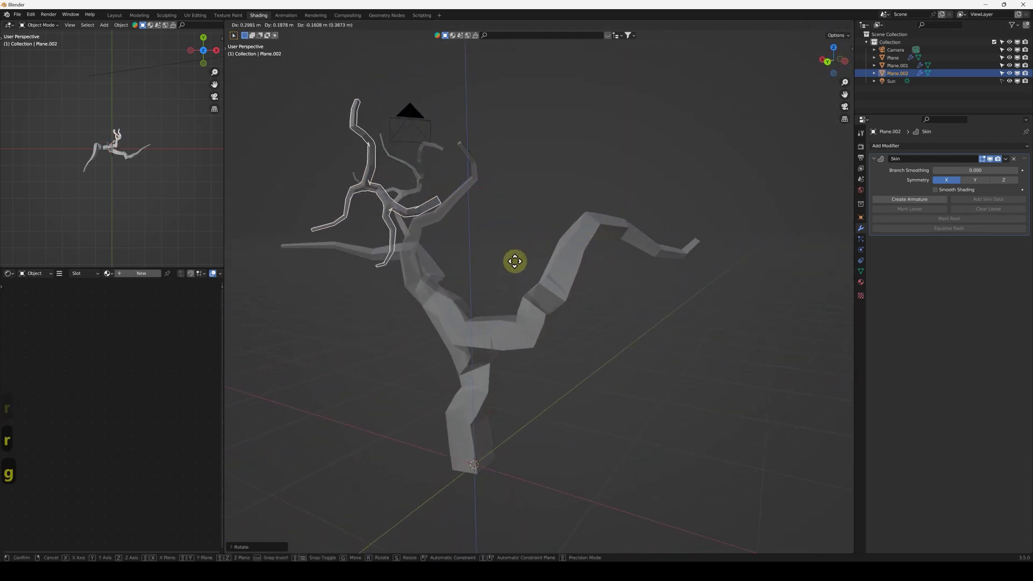
{"action": "left_click", "coordinate": [502, 299]}
{"action": "middle_click_drag", "start_coordinate": [502, 299], "coordinate": [554, 253]}
{"action": "key", "text": "g"}
{"action": "left_click", "coordinate": [594, 299]}
{"action": "middle_click_drag", "start_coordinate": [595, 299], "coordinate": [532, 209]}
{"action": "key", "text": "g"}
{"action": "left_click", "coordinate": [464, 206]}
{"action": "key", "text": "s"}
{"action": "left_click", "coordinate": [537, 203]}
Duplicate the twig again, place the new copy near the left branch and rotate it
{"action": "key", "text": "shift+d"}
{"action": "left_click", "coordinate": [438, 249]}
{"action": "key", "text": "r"}
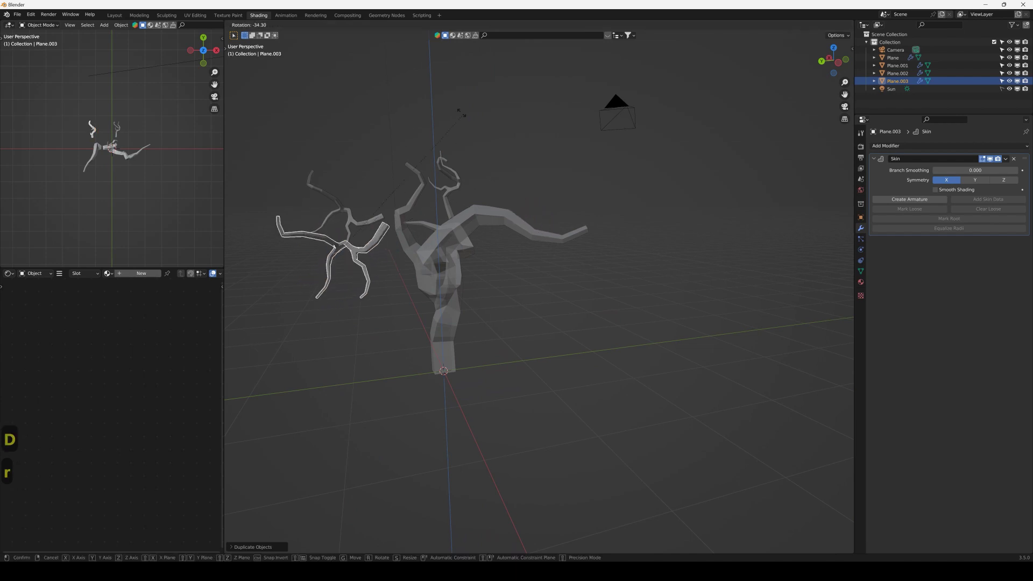
{"action": "left_click", "coordinate": [404, 300]}
{"action": "middle_click_drag", "start_coordinate": [404, 300], "coordinate": [413, 337]}
Move and rotate the newest twig copy so its base sits just above the left branch's upper bend
{"action": "key", "text": "g"}
{"action": "left_click", "coordinate": [530, 260]}
{"action": "middle_click_drag", "start_coordinate": [531, 261], "coordinate": [411, 215]}
{"action": "key", "text": "r"}
{"action": "left_click", "coordinate": [679, 378]}
{"action": "middle_click_drag", "start_coordinate": [678, 378], "coordinate": [541, 274]}
{"action": "key", "text": "g"}
{"action": "left_click", "coordinate": [554, 272]}
{"action": "key", "text": "g"}
{"action": "left_click", "coordinate": [553, 271]}
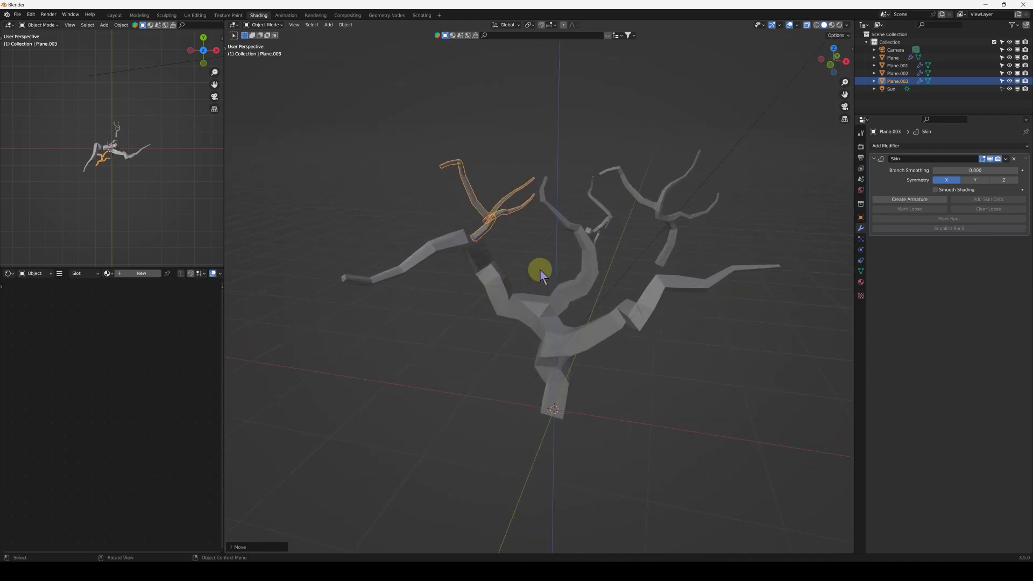
Select the tree and all three twig objects and join them into one object
{"action": "left_click_drag", "start_coordinate": [445, 180], "coordinate": [670, 339]}
{"action": "middle_click_drag", "start_coordinate": [670, 339], "coordinate": [421, 252]}
{"action": "key", "text": "ctrl+j"}
Enter Edit Mode on the joined tree and connect the left twig's base vertex to the left branch's bend with an edge
{"action": "scroll", "coordinate": [390, 264], "scroll_direction": "up", "scroll_amount": 4}
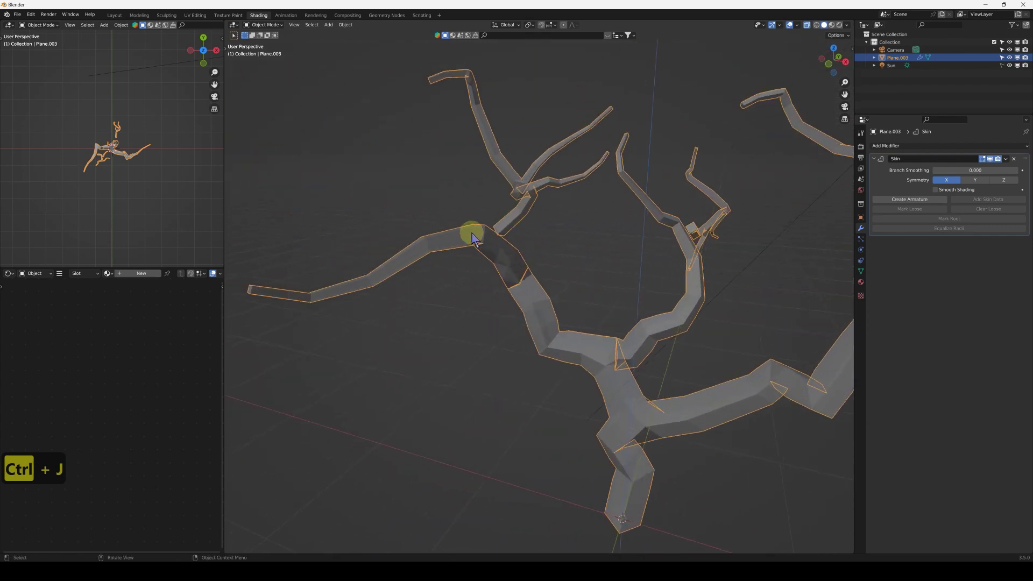
{"action": "key", "text": "Tab"}
{"action": "scroll", "coordinate": [509, 253], "scroll_direction": "up", "scroll_amount": 3}
{"action": "middle_click_drag", "start_coordinate": [493, 233], "coordinate": [546, 229]}
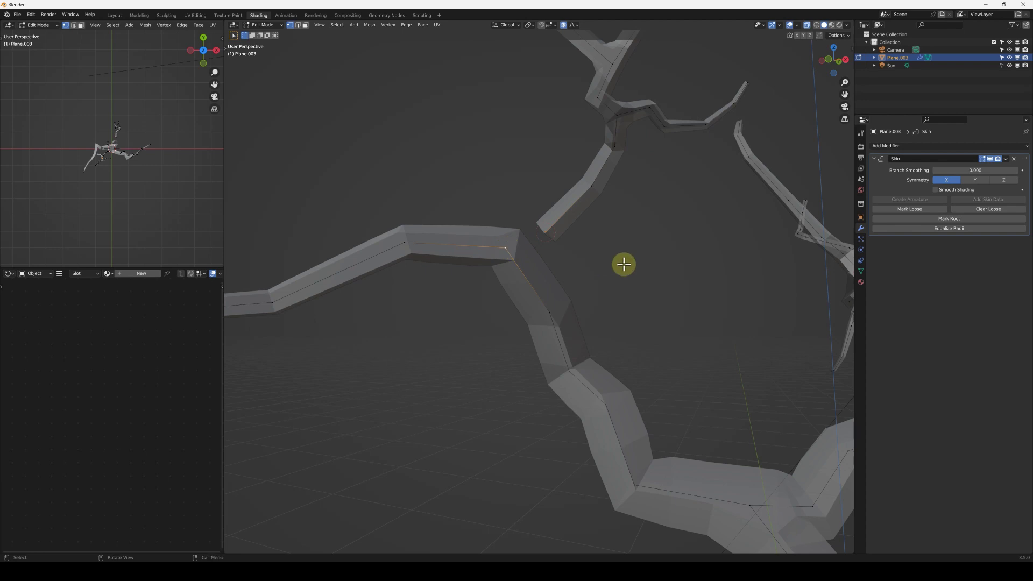
{"action": "middle_click_drag", "start_coordinate": [605, 260], "coordinate": [730, 304]}
Move the skeleton vertices of the thinner branch beside the fork to widen and smooth its bend
{"action": "key", "text": "alt+z"}
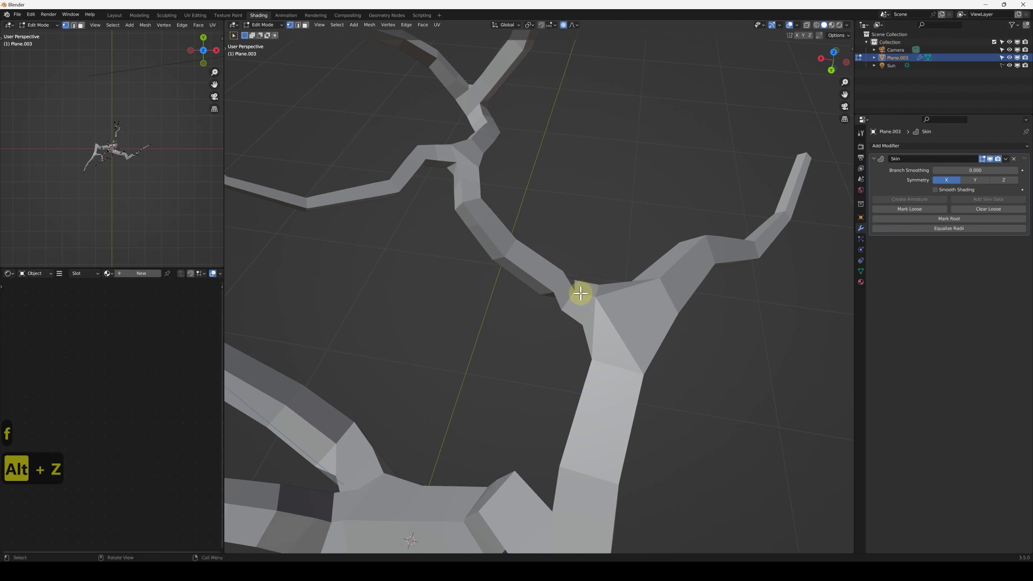
{"action": "scroll", "coordinate": [645, 249], "scroll_direction": "up", "scroll_amount": 5}
{"action": "scroll", "coordinate": [594, 272], "scroll_direction": "down", "scroll_amount": 5}
{"action": "key", "text": "alt+z"}
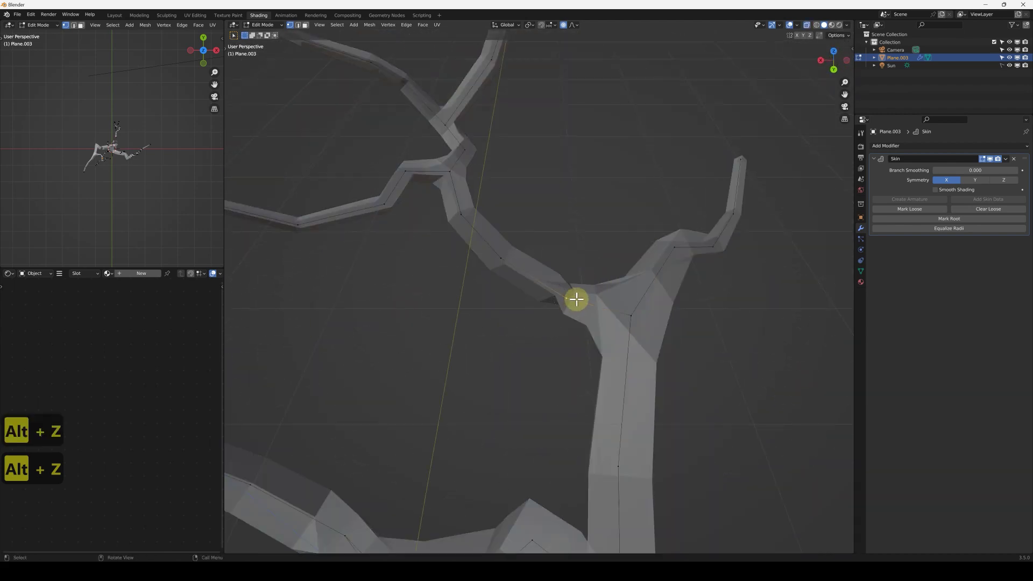
{"action": "key", "text": "g"}
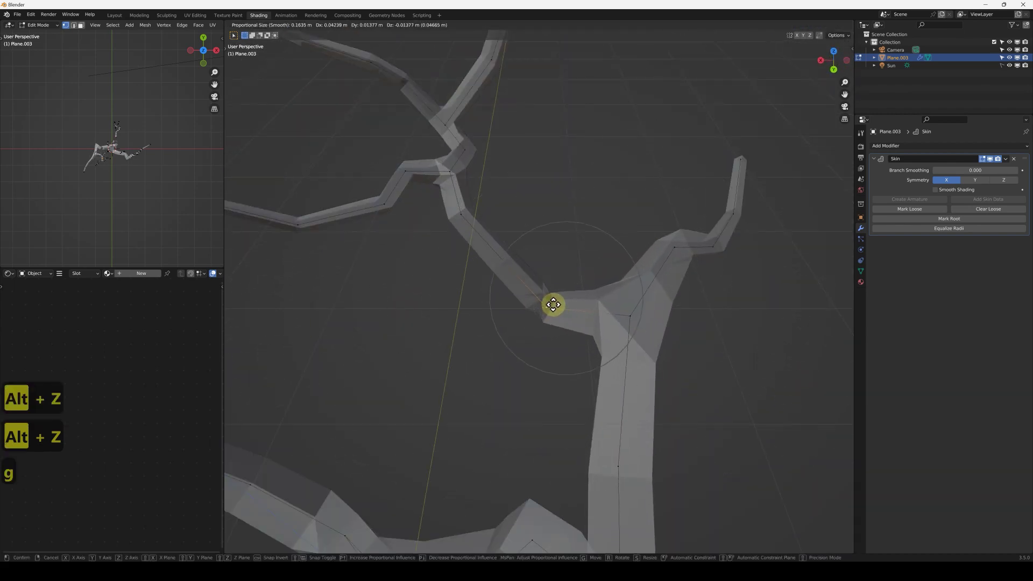
{"action": "left_click", "coordinate": [551, 268]}
{"action": "key", "text": "g"}
{"action": "left_click", "coordinate": [546, 275]}
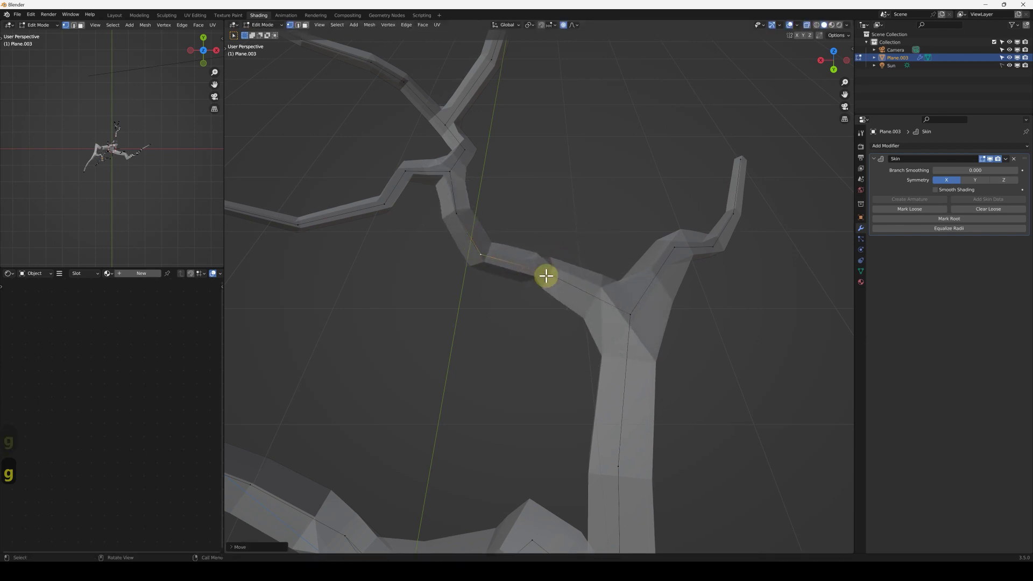
{"action": "key", "text": "g"}
{"action": "left_click", "coordinate": [634, 306]}
Reposition the moved branch vertex again from another viewing angle to refine the branch's curve
{"action": "key", "text": "Tab"}
{"action": "mouse_move", "coordinate": [634, 307]}
{"action": "middle_mouse_down"}
{"action": "mouse_move", "coordinate": [481, 307]}
{"action": "mouse_move", "coordinate": [767, 296]}
{"action": "mouse_move", "coordinate": [649, 296]}
{"action": "middle_mouse_up"}
{"action": "key", "text": "Tab"}
{"action": "key", "text": "g"}
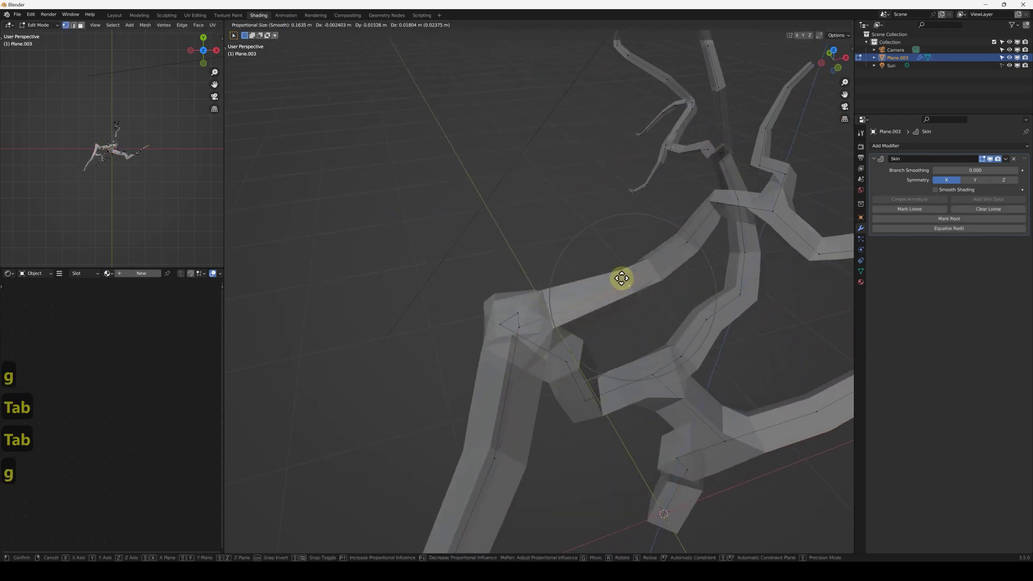
{"action": "left_click", "coordinate": [618, 267]}
Connect the two remaining twigs' base vertices to their neighbouring branch vertices with edges and leave Edit Mode
{"action": "middle_click_drag", "start_coordinate": [617, 266], "coordinate": [488, 216]}
{"action": "key", "text": "Tab"}
{"action": "key", "text": "Tab"}
{"action": "left_click_drag", "start_coordinate": [468, 200], "coordinate": [575, 252]}
{"action": "key", "text": "f"}
{"action": "middle_click_drag", "start_coordinate": [556, 237], "coordinate": [684, 290]}
{"action": "left_click_drag", "start_coordinate": [639, 235], "coordinate": [691, 319]}
{"action": "key", "text": "f"}
{"action": "key", "text": "Tab"}
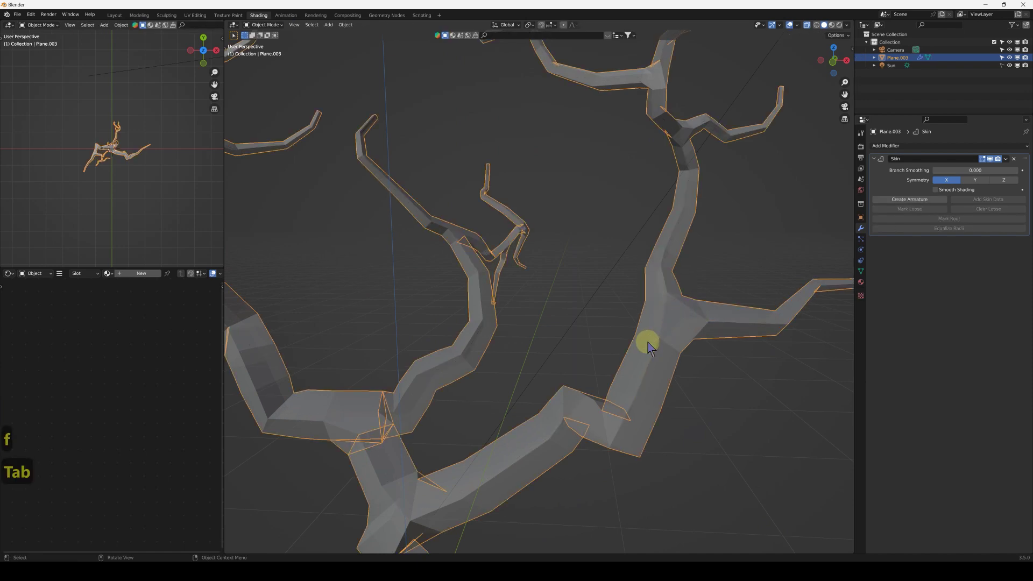
Turn off X-ray and add a Subdivision Surface modifier with a viewport level of 2 to the tree
{"action": "key", "text": "1"}
{"action": "key", "text": "alt+z"}
{"action": "scroll", "coordinate": [549, 376], "scroll_direction": "down", "scroll_amount": 5}
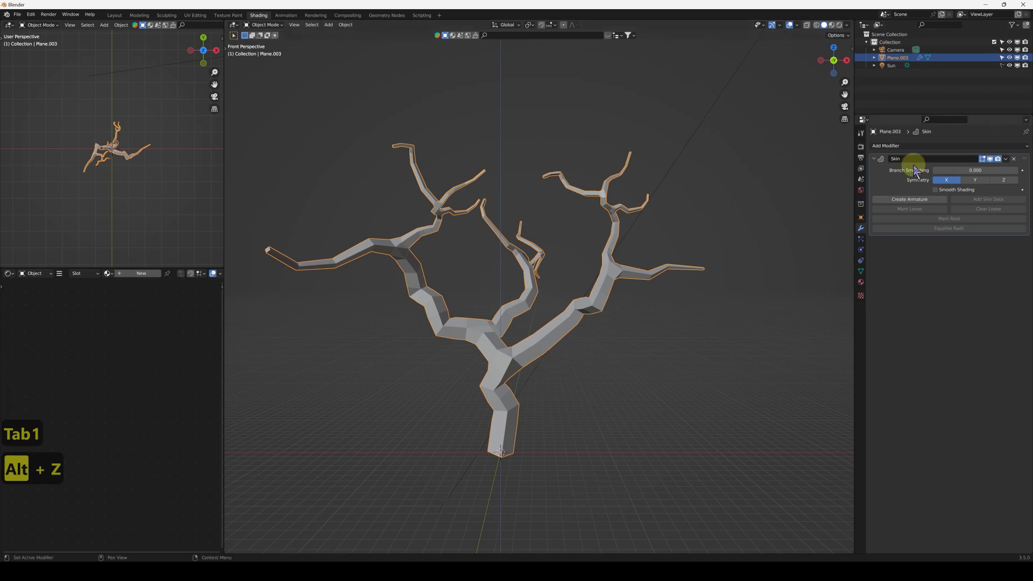
{"action": "left_click", "coordinate": [896, 147]}
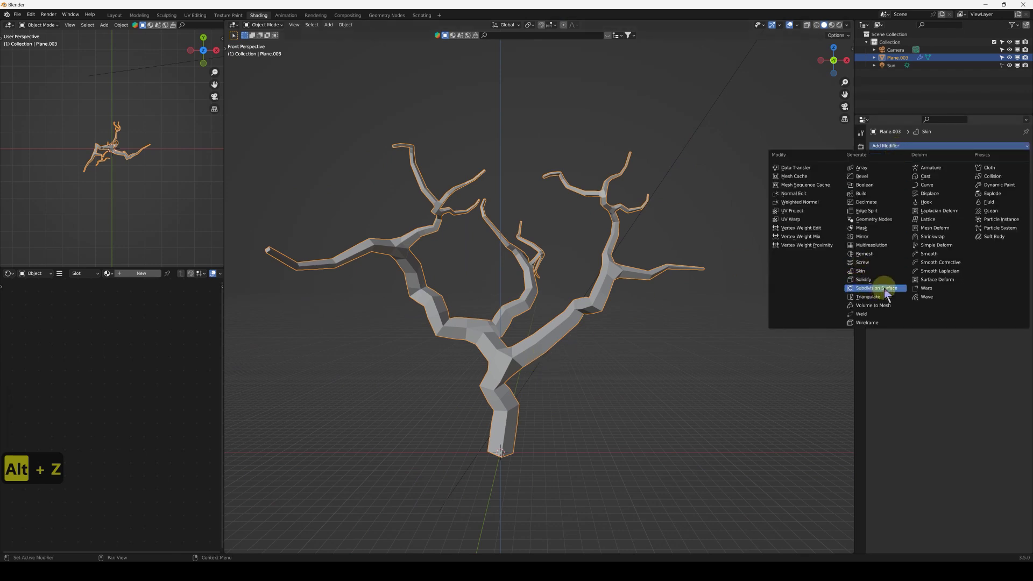
{"action": "left_click", "coordinate": [885, 288]}
{"action": "left_click", "coordinate": [1015, 262]}
{"action": "mouse_move", "coordinate": [491, 351]}
{"action": "middle_mouse_down"}
{"action": "mouse_move", "coordinate": [558, 360]}
{"action": "mouse_move", "coordinate": [503, 371]}
{"action": "mouse_move", "coordinate": [477, 357]}
{"action": "middle_mouse_up"}
{"action": "key", "text": "1"}
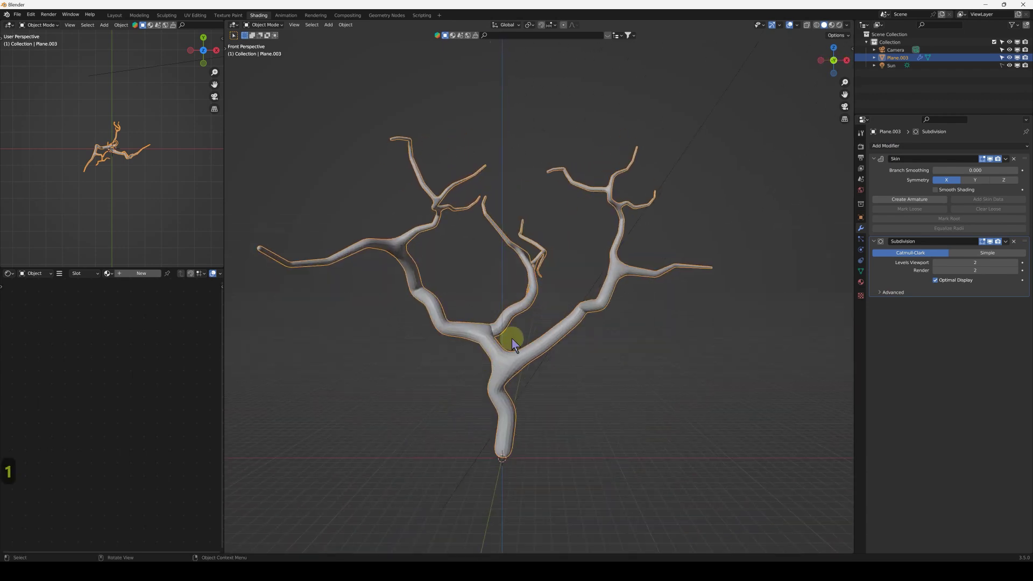
Enter Edit Mode with X-ray and enlarge the skin radius at the trunk's base vertex to about 2.6 times
{"action": "middle_click_drag", "start_coordinate": [491, 402], "coordinate": [489, 330], "text": "shift"}
{"action": "key", "text": "Tab"}
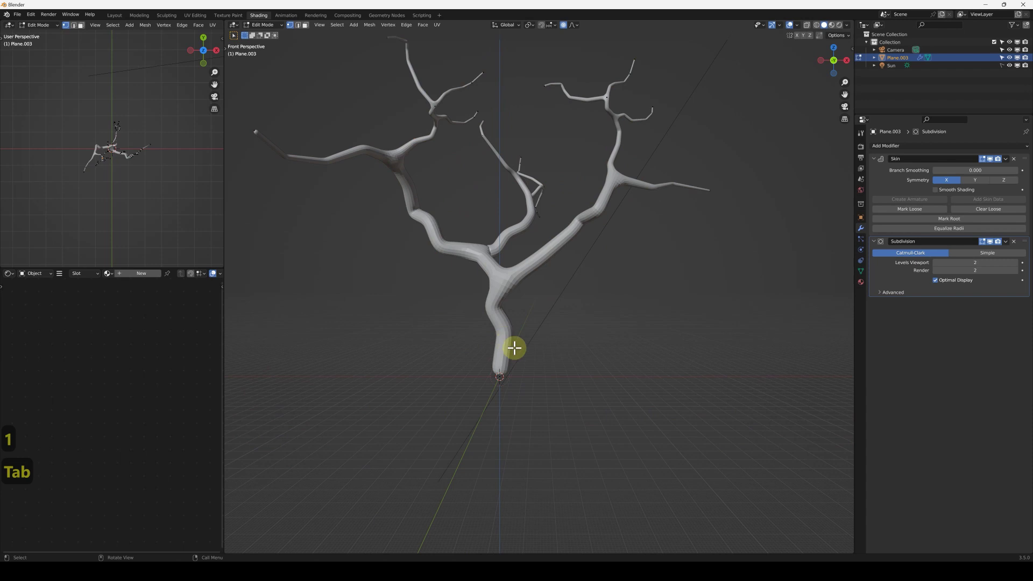
{"action": "key", "text": "z"}
{"action": "left_click", "coordinate": [586, 325]}
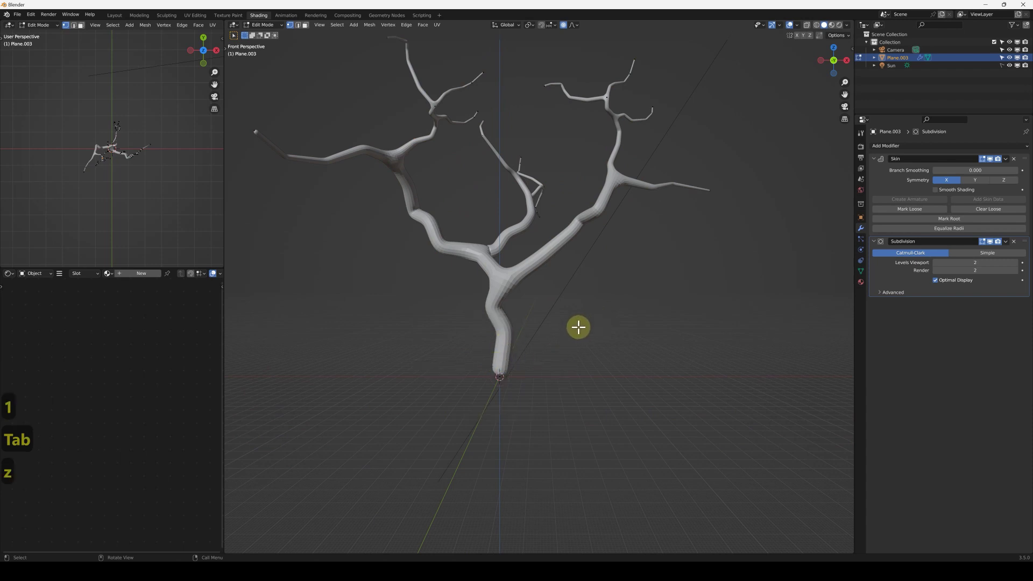
{"action": "key", "text": "alt+z"}
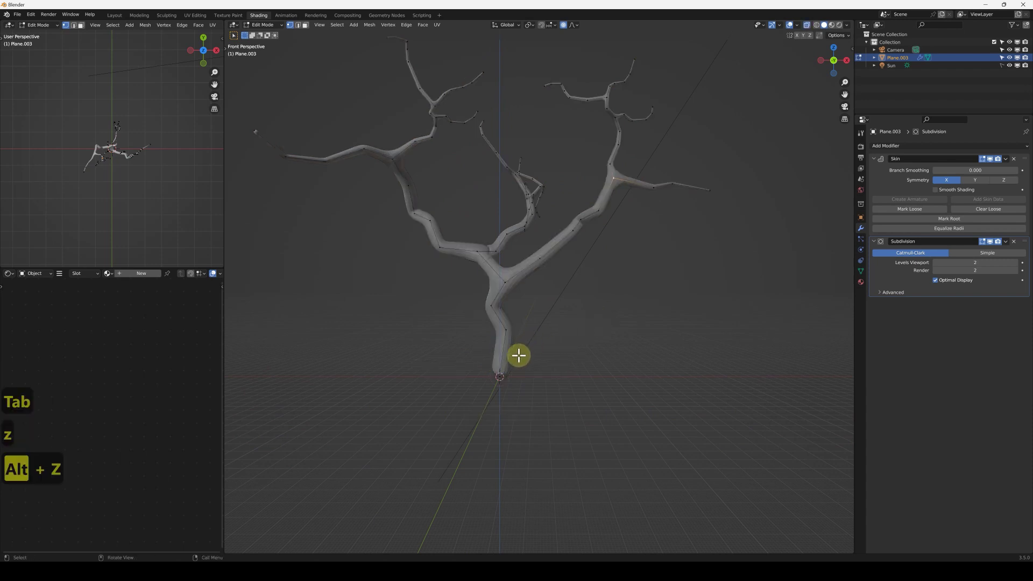
{"action": "left_click_drag", "start_coordinate": [504, 387], "coordinate": [504, 387]}
{"action": "key", "text": "ctrl+a"}
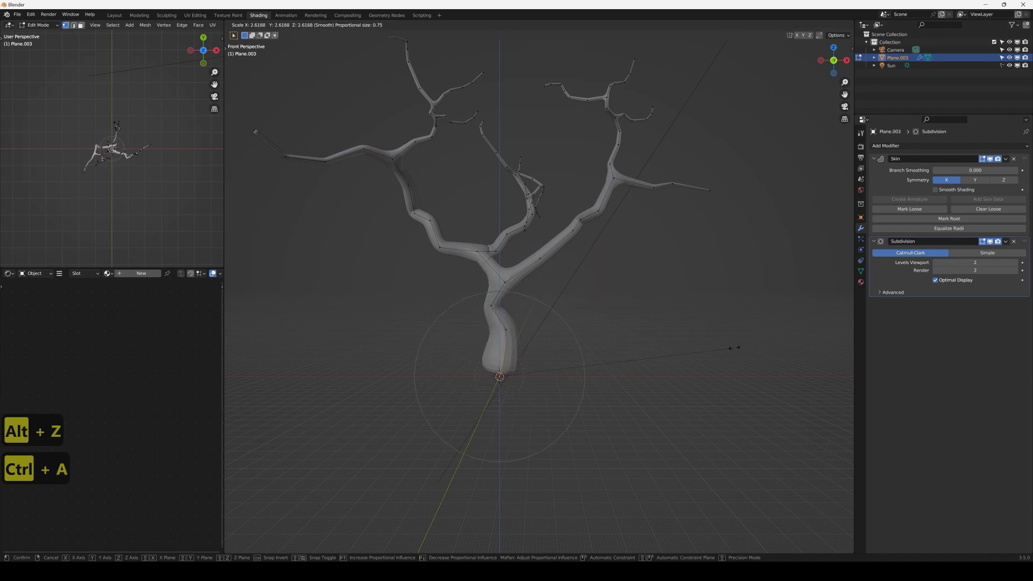
{"action": "left_click", "coordinate": [734, 348]}
{"action": "scroll", "coordinate": [530, 382], "scroll_direction": "up", "scroll_amount": 3}
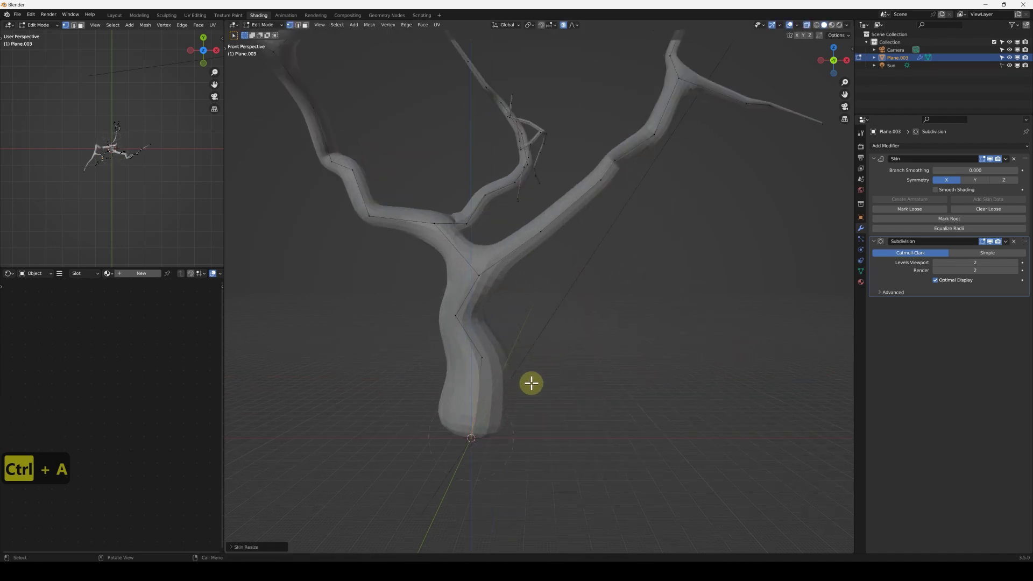
Extrude the trunk's base vertex six times to form a root that arches outward and curves downward
{"action": "middle_click_drag", "start_coordinate": [509, 373], "coordinate": [590, 367]}
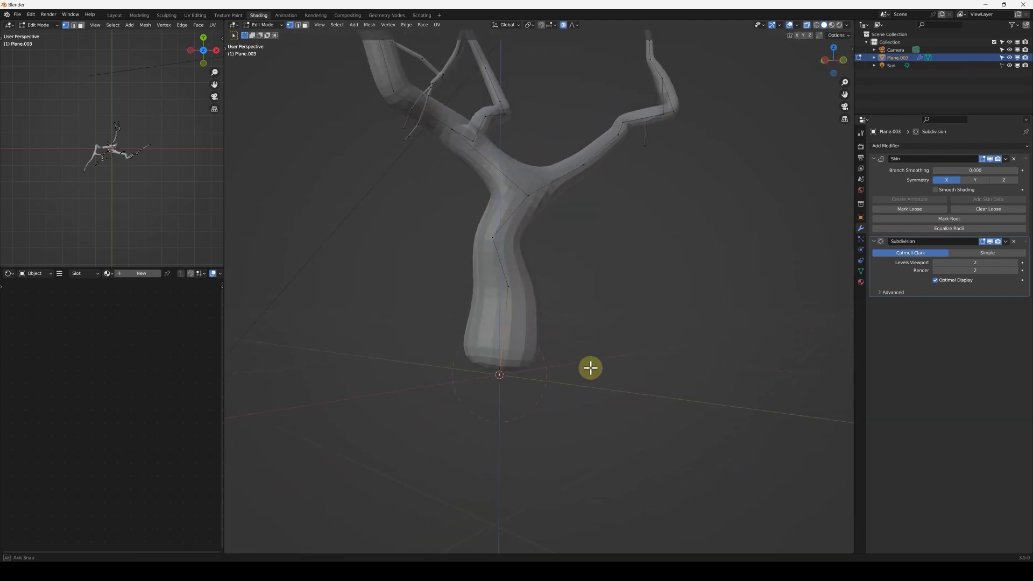
{"action": "middle_click_drag", "start_coordinate": [509, 375], "coordinate": [510, 382]}
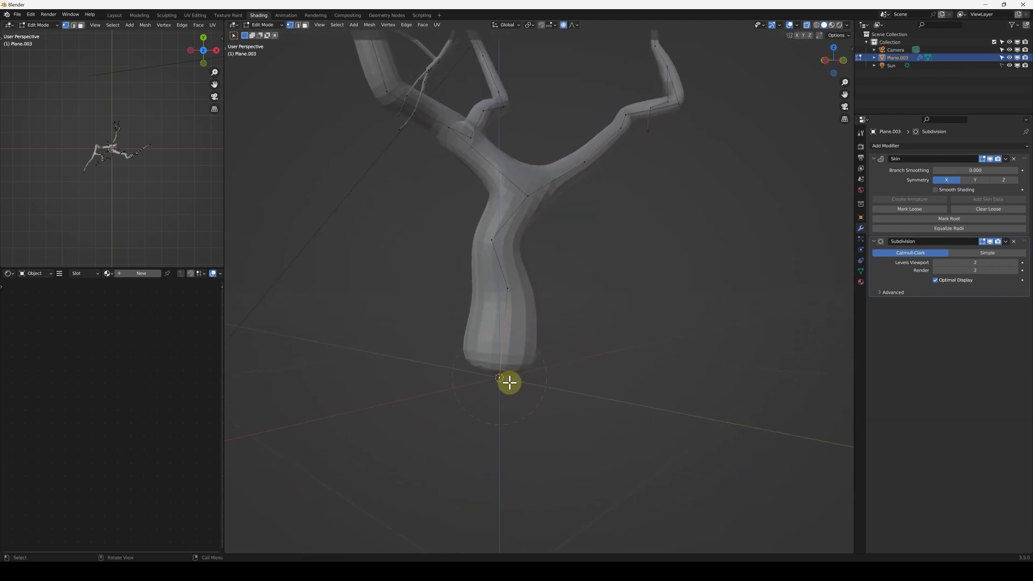
{"action": "key", "text": "e"}
{"action": "left_click", "coordinate": [607, 373]}
{"action": "key", "text": "e"}
{"action": "left_click", "coordinate": [670, 385]}
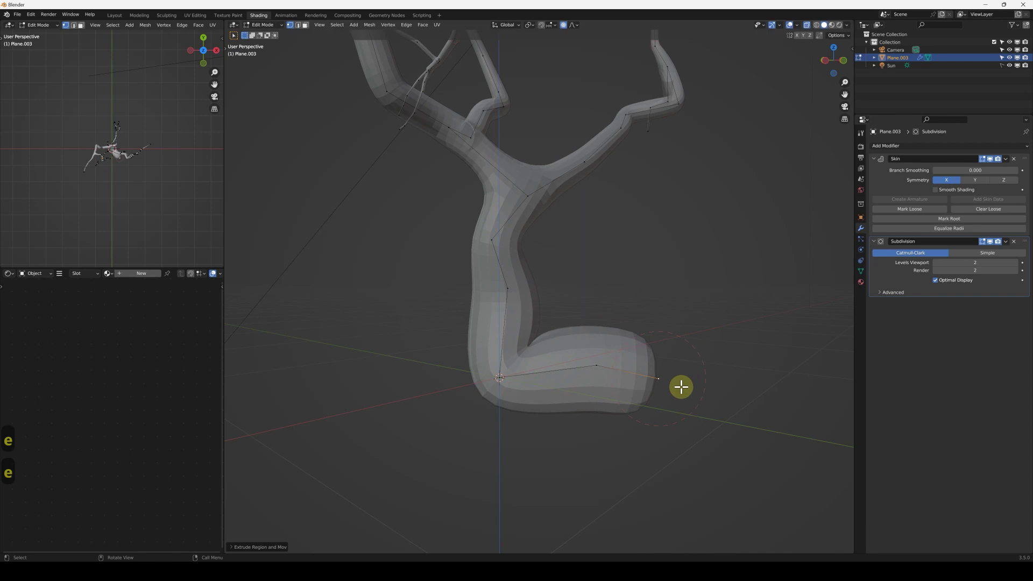
{"action": "key", "text": "e"}
{"action": "left_click", "coordinate": [736, 435]}
{"action": "key", "text": "e"}
{"action": "left_click", "coordinate": [772, 475]}
{"action": "middle_click_drag", "start_coordinate": [772, 475], "coordinate": [684, 357]}
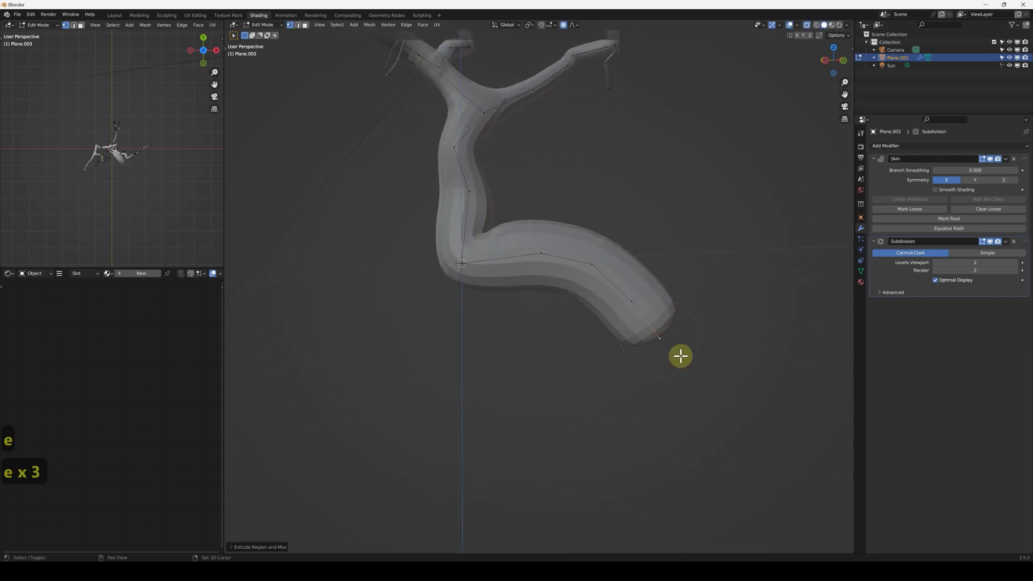
{"action": "key", "text": "e"}
{"action": "left_click", "coordinate": [706, 428]}
{"action": "key", "text": "e"}
{"action": "left_click", "coordinate": [814, 466]}
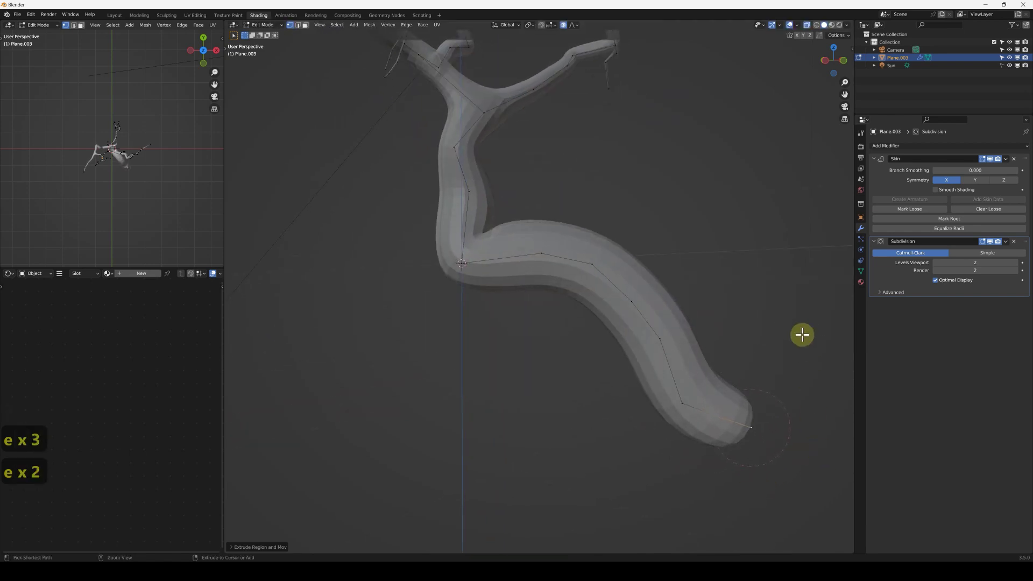
Shrink the skin radius at the root's tip with an enlarged proportional falloff to taper the root
{"action": "key", "text": "ctrl+a"}
{"action": "scroll", "coordinate": [799, 291], "scroll_direction": "down", "scroll_amount": 8}
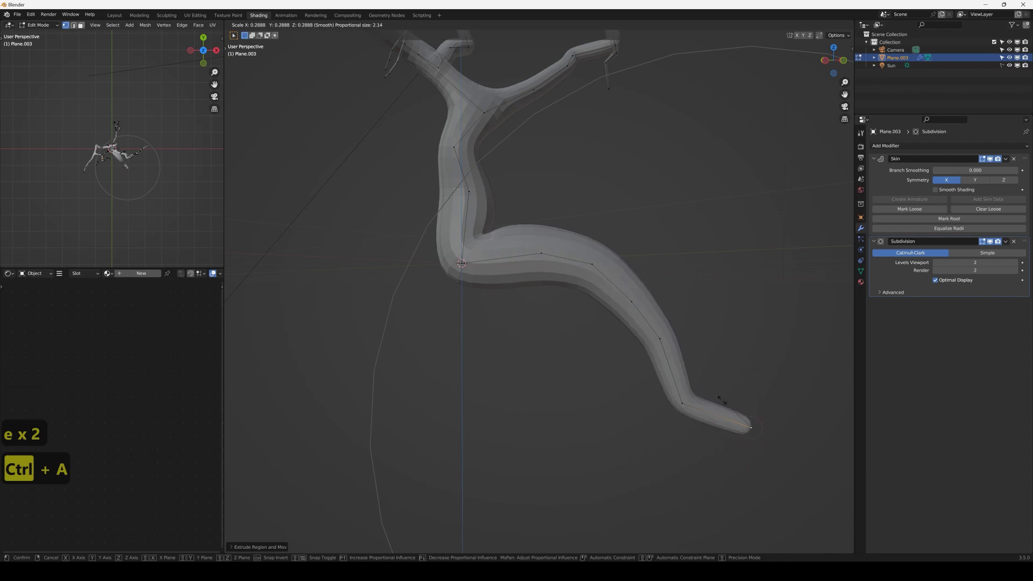
{"action": "left_click", "coordinate": [726, 368]}
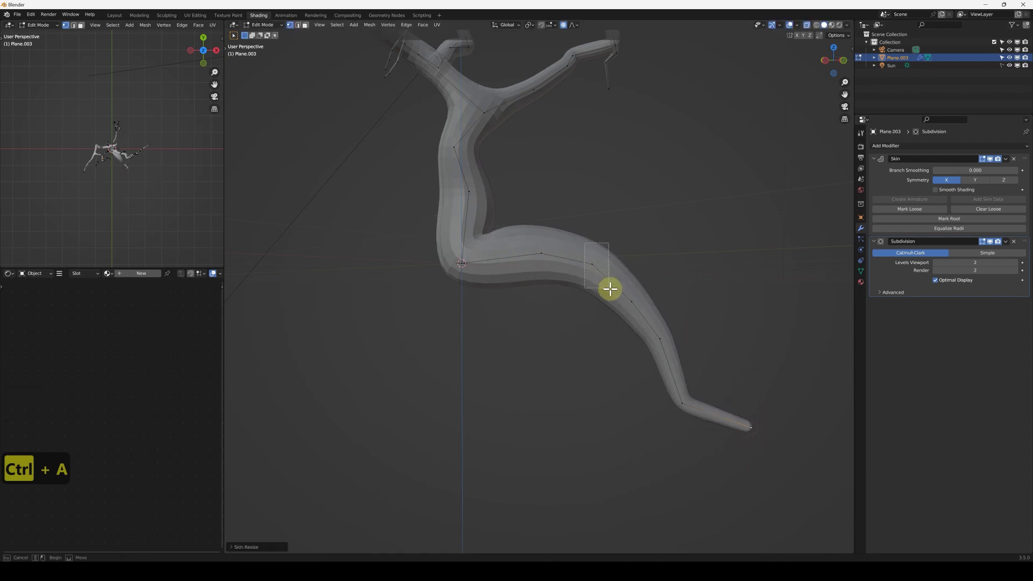
Reduce the skin radius along the middle of the root and at its vertex nearest the trunk
{"action": "key", "text": "ctrl+a"}
{"action": "left_click", "coordinate": [598, 243]}
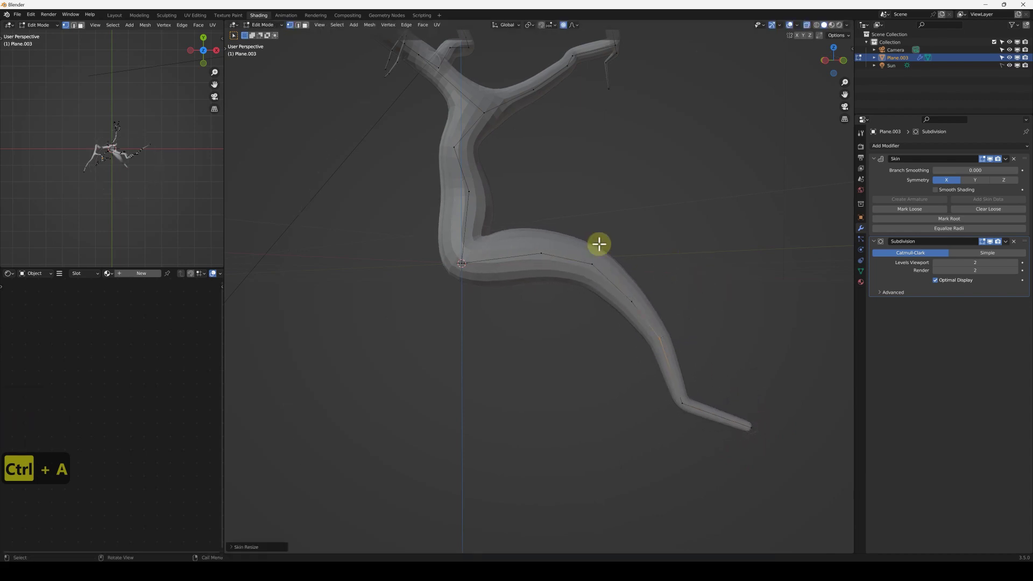
{"action": "left_click", "coordinate": [548, 240]}
{"action": "left_click_drag", "start_coordinate": [553, 280], "coordinate": [554, 282]}
{"action": "key", "text": "ctrl+a"}
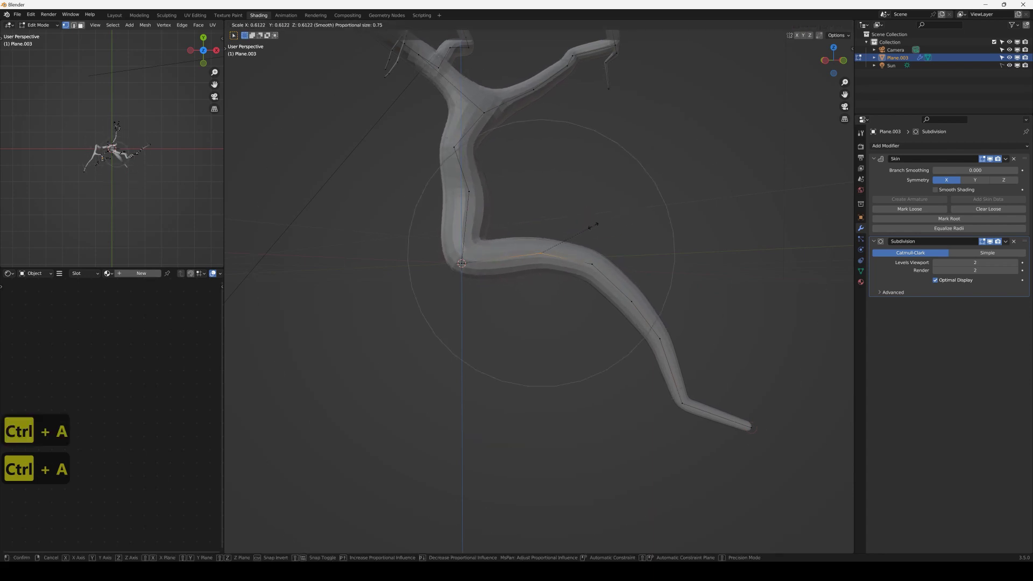
{"action": "left_click", "coordinate": [595, 225]}
Extrude a second, winding root of seven segments from the trunk's base on another side and thin its tip
{"action": "middle_click_drag", "start_coordinate": [473, 272], "coordinate": [525, 288]}
{"action": "key", "text": "e"}
{"action": "left_click", "coordinate": [606, 289]}
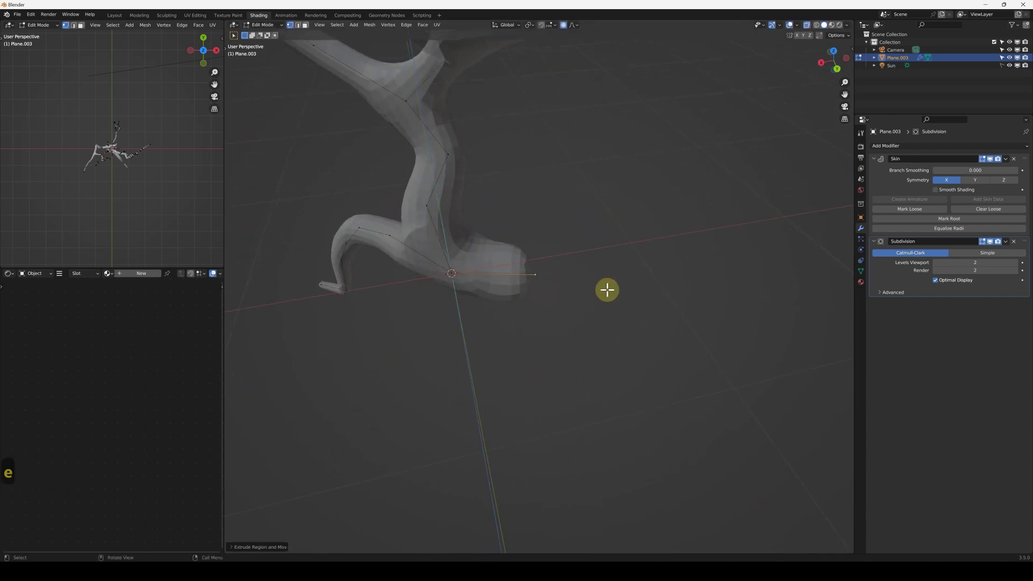
{"action": "key", "text": "e"}
{"action": "key", "text": "e"}
{"action": "left_click", "coordinate": [657, 221]}
{"action": "middle_click_drag", "start_coordinate": [657, 221], "coordinate": [604, 274]}
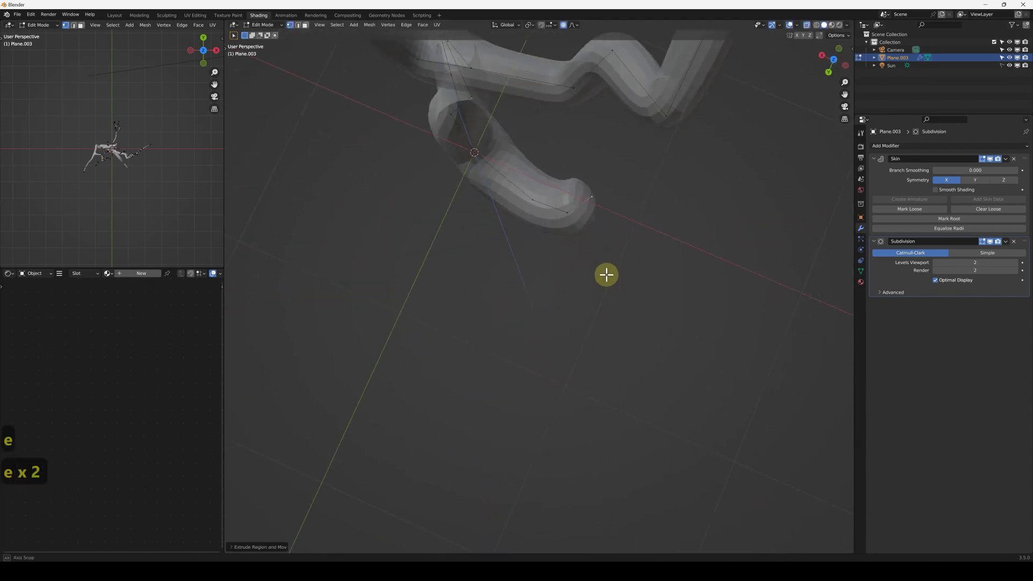
{"action": "key", "text": "e"}
{"action": "left_click", "coordinate": [721, 256]}
{"action": "key", "text": "e"}
{"action": "left_click", "coordinate": [755, 293]}
{"action": "key", "text": "e"}
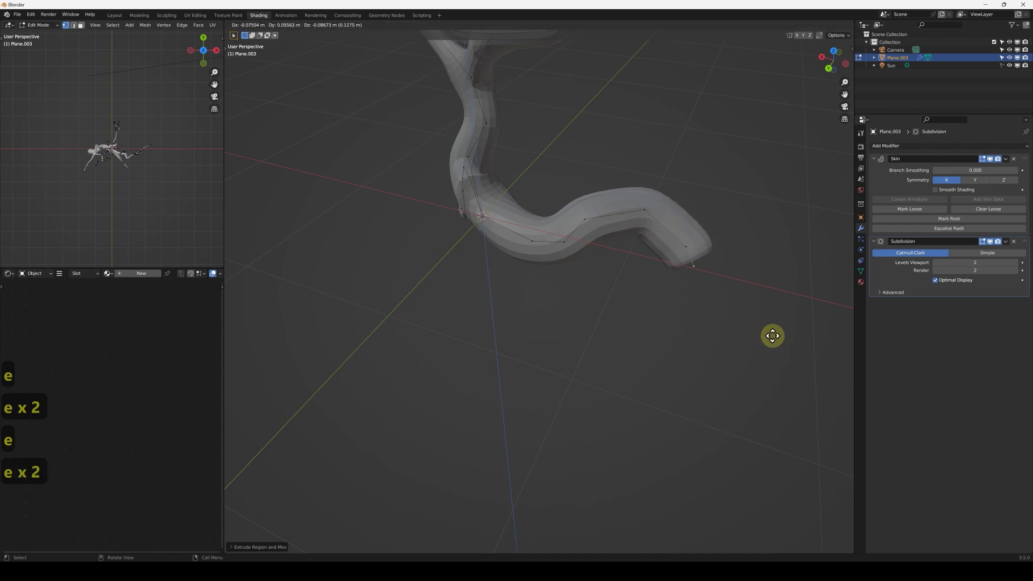
{"action": "left_click", "coordinate": [767, 339]}
{"action": "middle_click_drag", "start_coordinate": [767, 339], "coordinate": [762, 294]}
{"action": "key", "text": "e"}
{"action": "left_click", "coordinate": [777, 346]}
{"action": "key", "text": "ctrl+a"}
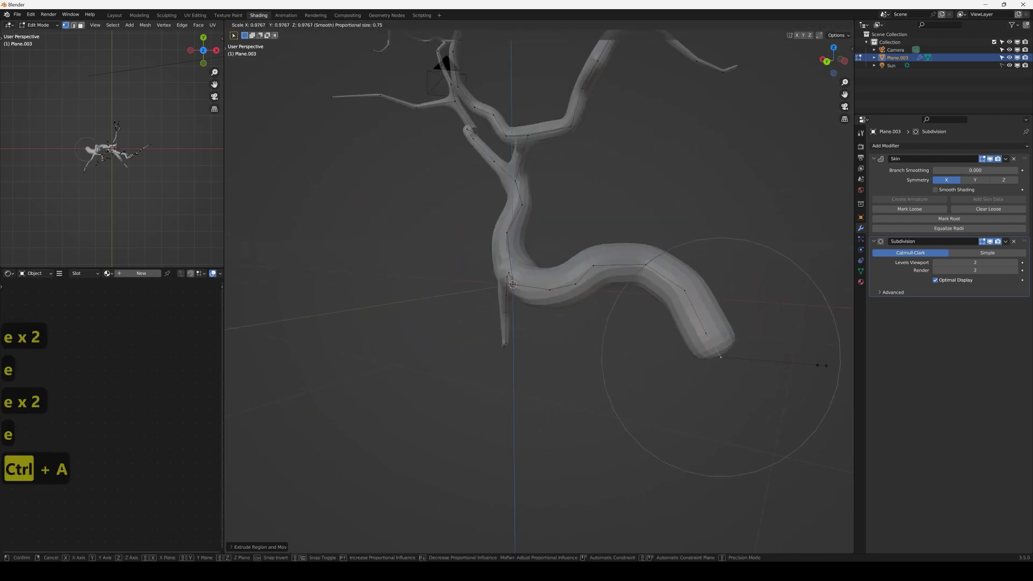
{"action": "left_click", "coordinate": [751, 353]}
Extrude a third root of five segments from the trunk's base towards the back and thin its tip
{"action": "middle_click_drag", "start_coordinate": [579, 283], "coordinate": [563, 298]}
{"action": "middle_click_drag", "start_coordinate": [512, 256], "coordinate": [622, 277]}
{"action": "key", "text": "e"}
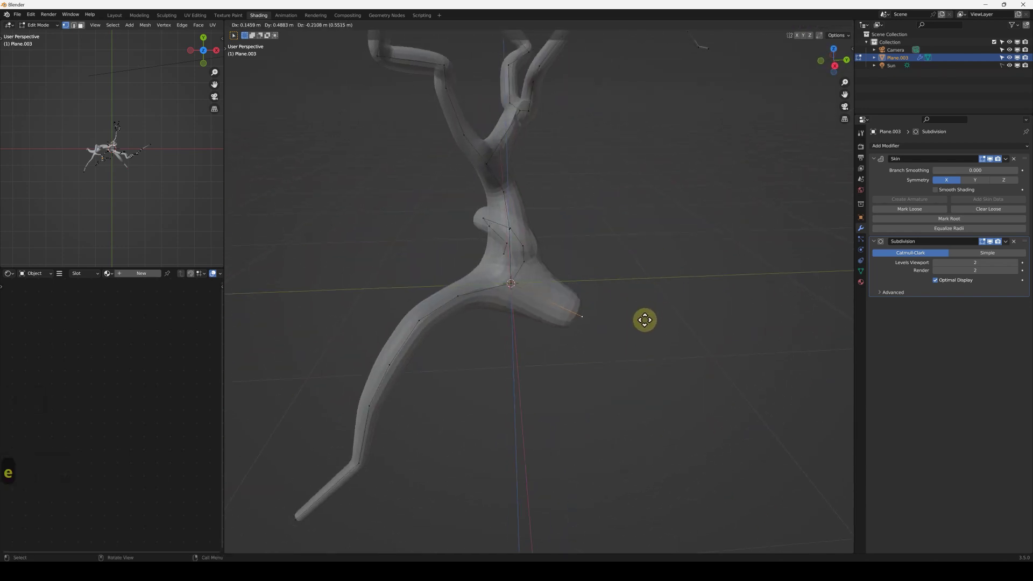
{"action": "left_click", "coordinate": [661, 336]}
{"action": "key", "text": "e"}
{"action": "left_click", "coordinate": [710, 309]}
{"action": "key", "text": "e"}
{"action": "left_click", "coordinate": [745, 272]}
{"action": "key", "text": "e"}
{"action": "left_click", "coordinate": [807, 286]}
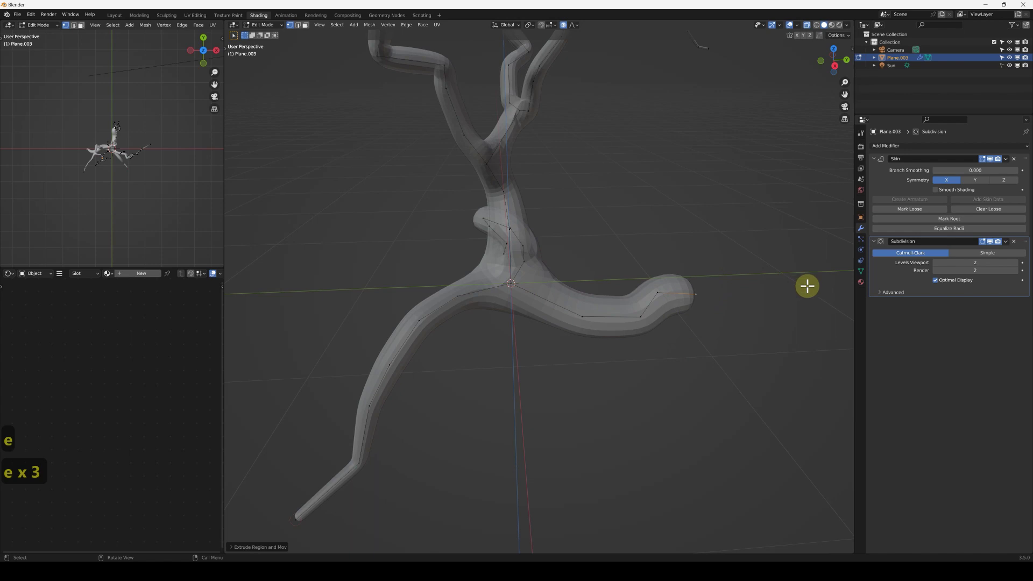
{"action": "key", "text": "e"}
{"action": "left_click", "coordinate": [830, 328]}
{"action": "key", "text": "ctrl+a"}
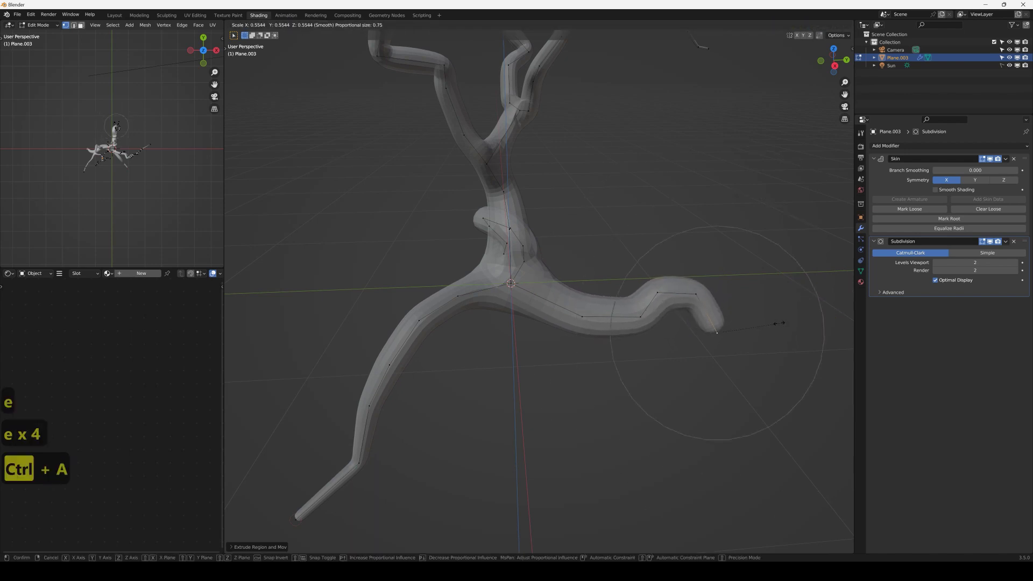
{"action": "left_click", "coordinate": [665, 322]}
Return to Object Mode, turn off X-ray and examine the tree with its three roots from several sides
{"action": "key", "text": "KP_1"}
{"action": "key", "text": "Tab"}
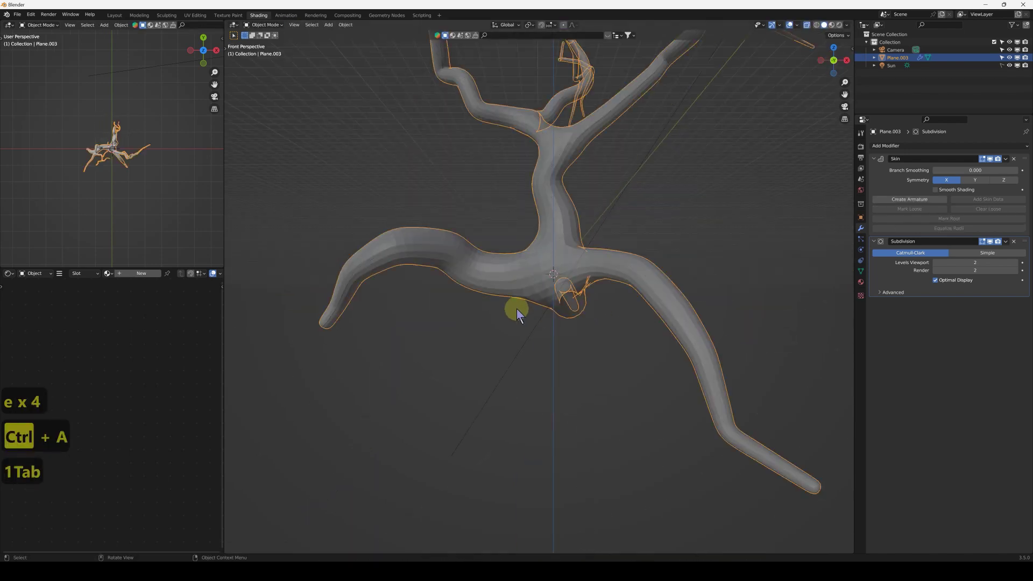
{"action": "middle_click_drag", "start_coordinate": [525, 304], "coordinate": [544, 283]}
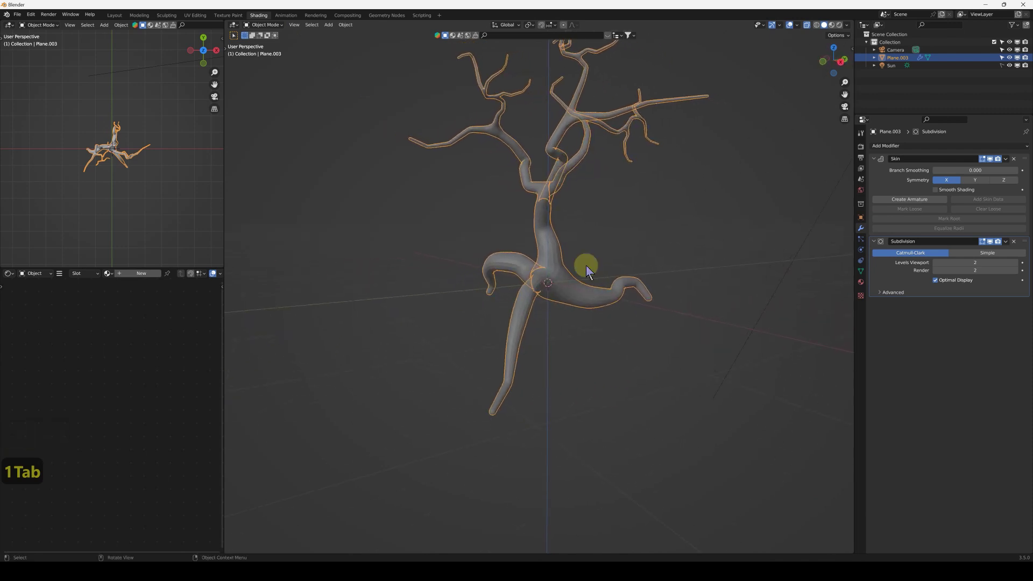
{"action": "key", "text": "alt+z"}
{"action": "middle_click_drag", "start_coordinate": [495, 244], "coordinate": [570, 286]}
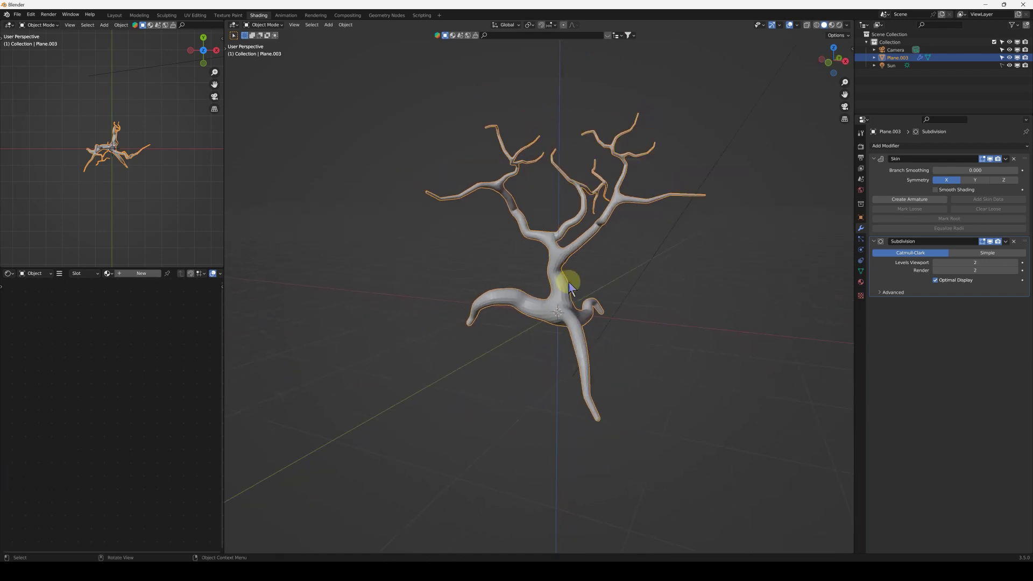